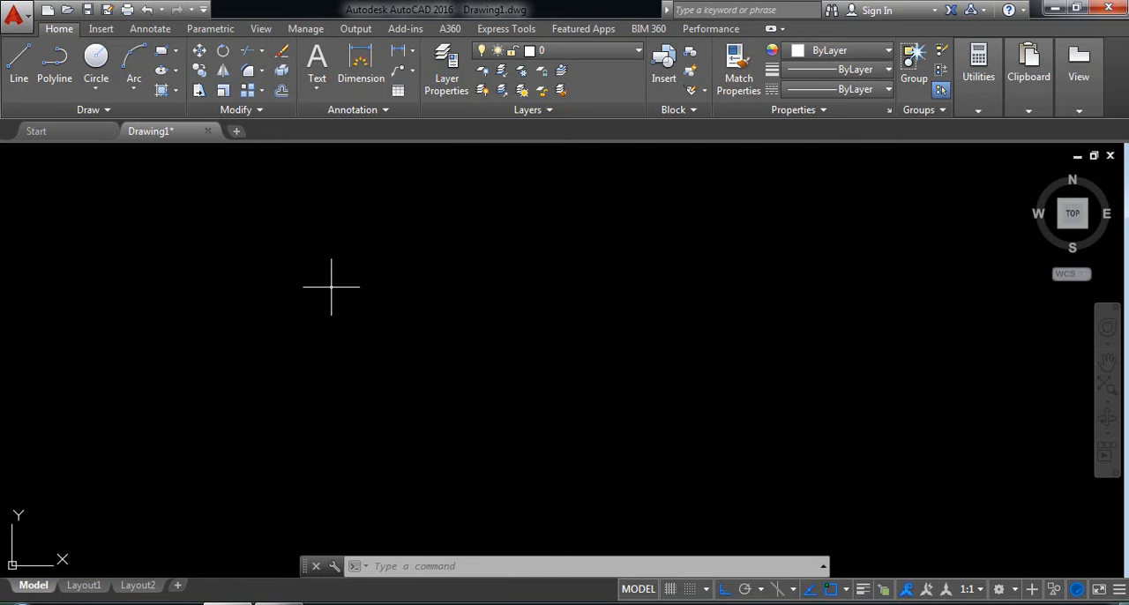
# Draw connected lines running 3 units straight down, 0.8 units to the right, and a short segment down.
pyautogui.click(18, 63)
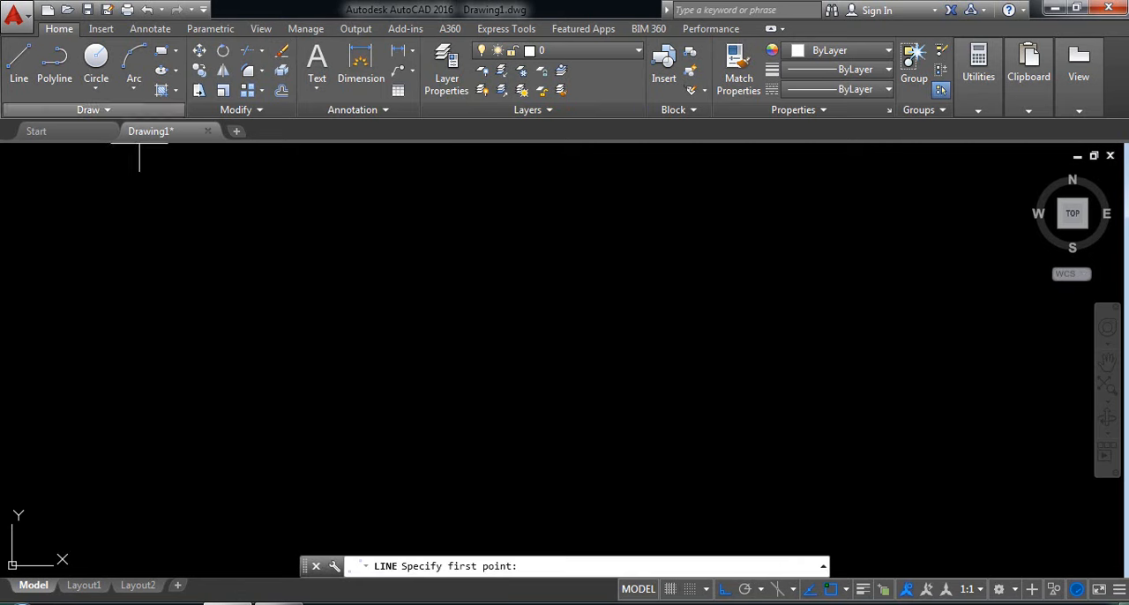
pyautogui.click(479, 256)
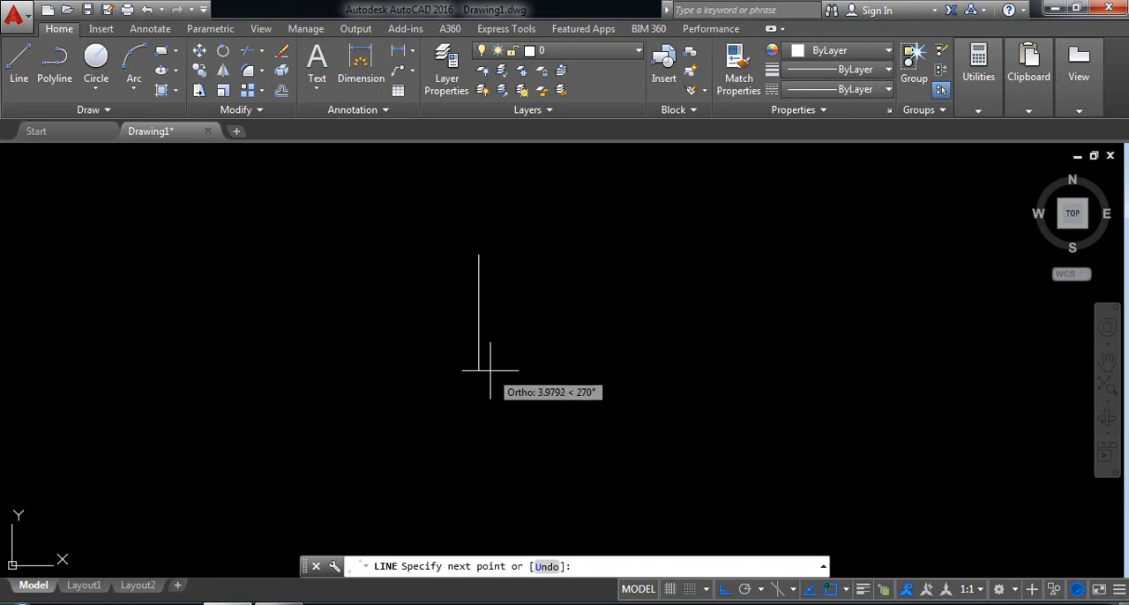
pyautogui.write('3')
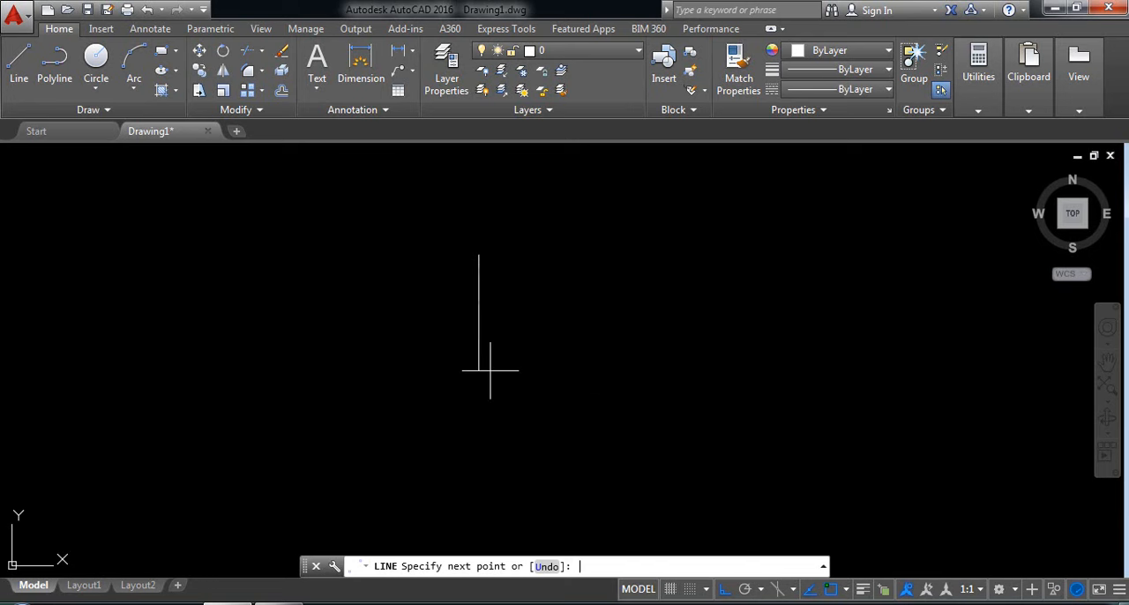
pyautogui.scroll(4, 517, 323)
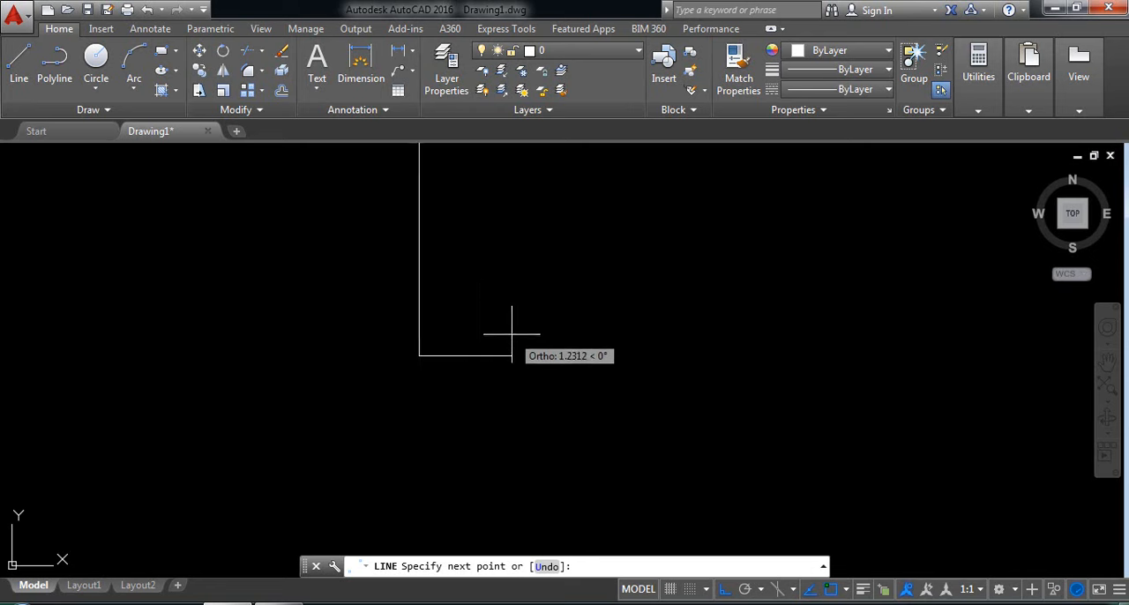
pyautogui.write('1')
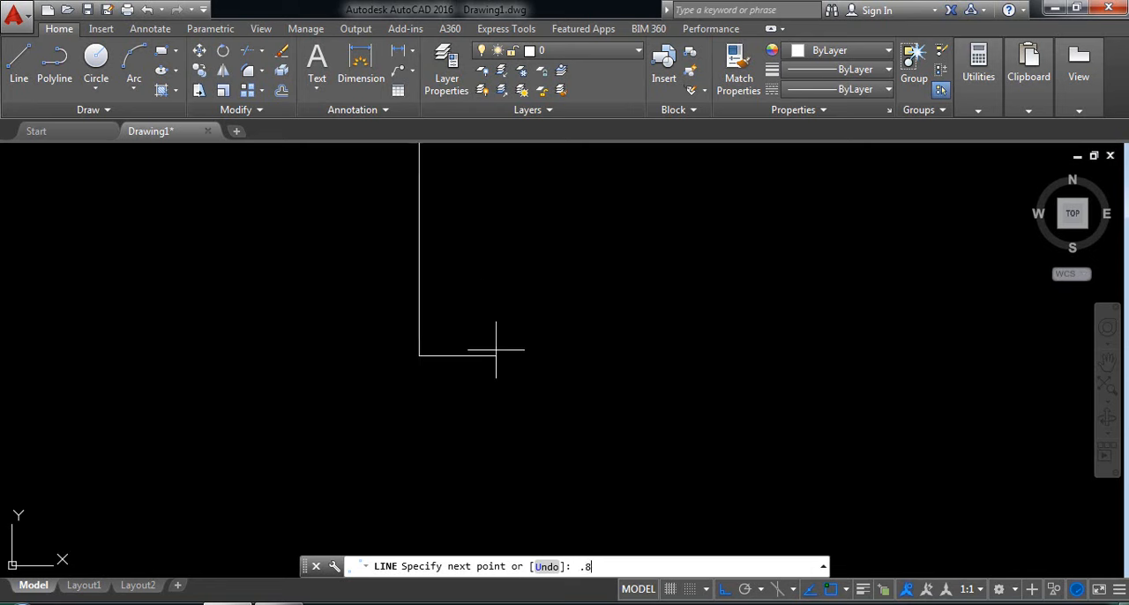
pyautogui.press('Return')
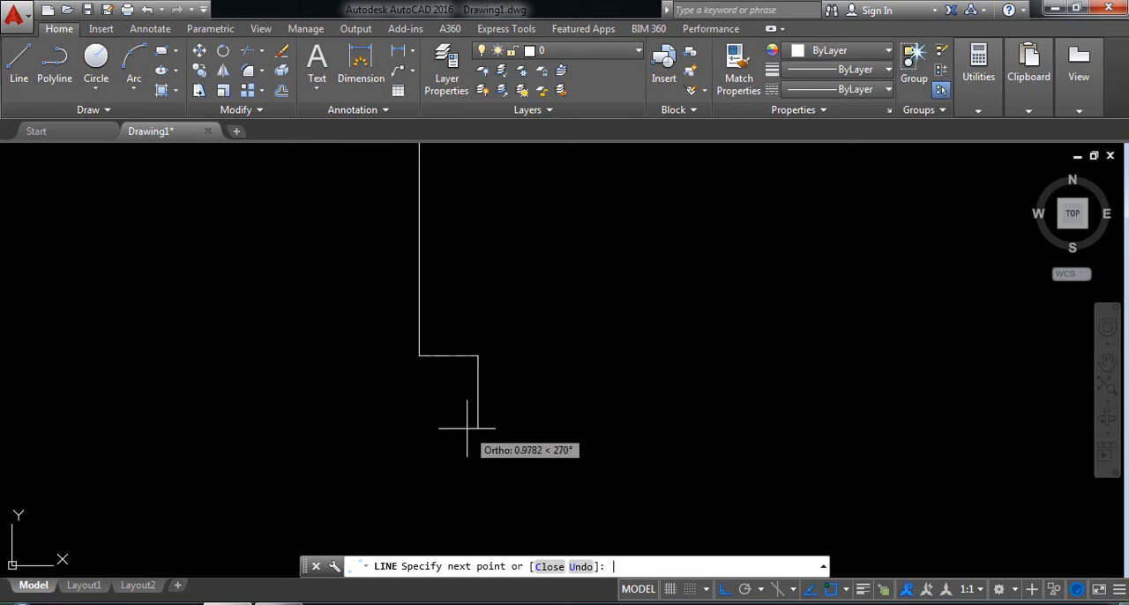
pyautogui.write('.')
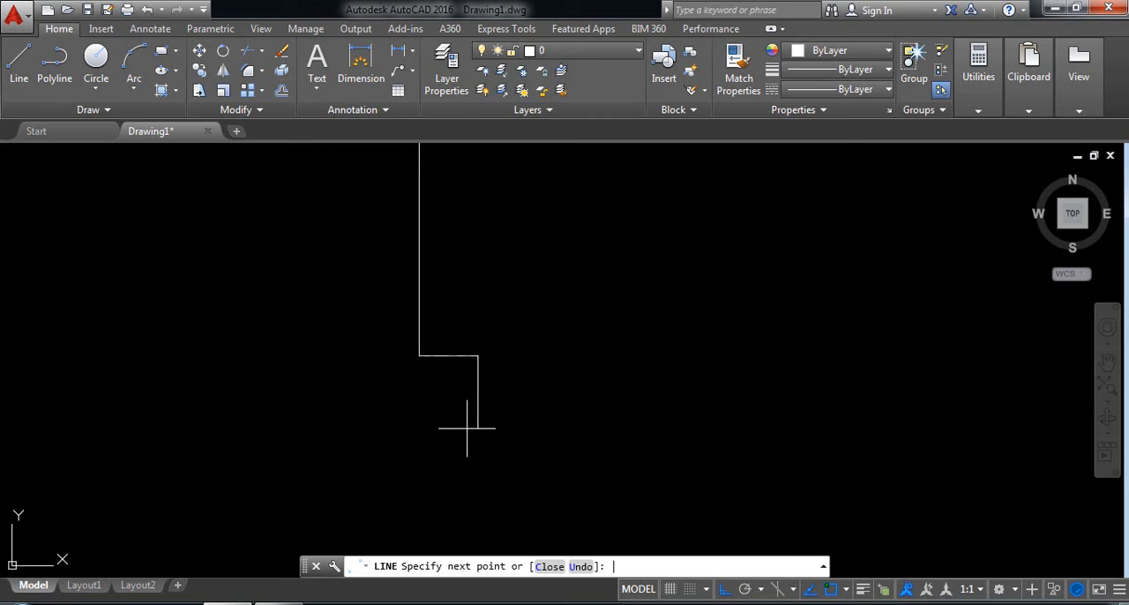
pyautogui.press('Return')
# Mirror the two short lower segments about a horizontal axis through the midpoint of the 3-unit vertical line, keeping the originals.
pyautogui.scroll(-2, 467, 429)
pyautogui.moveTo(451, 429); pyautogui.dragTo(449, 435, button='middle')
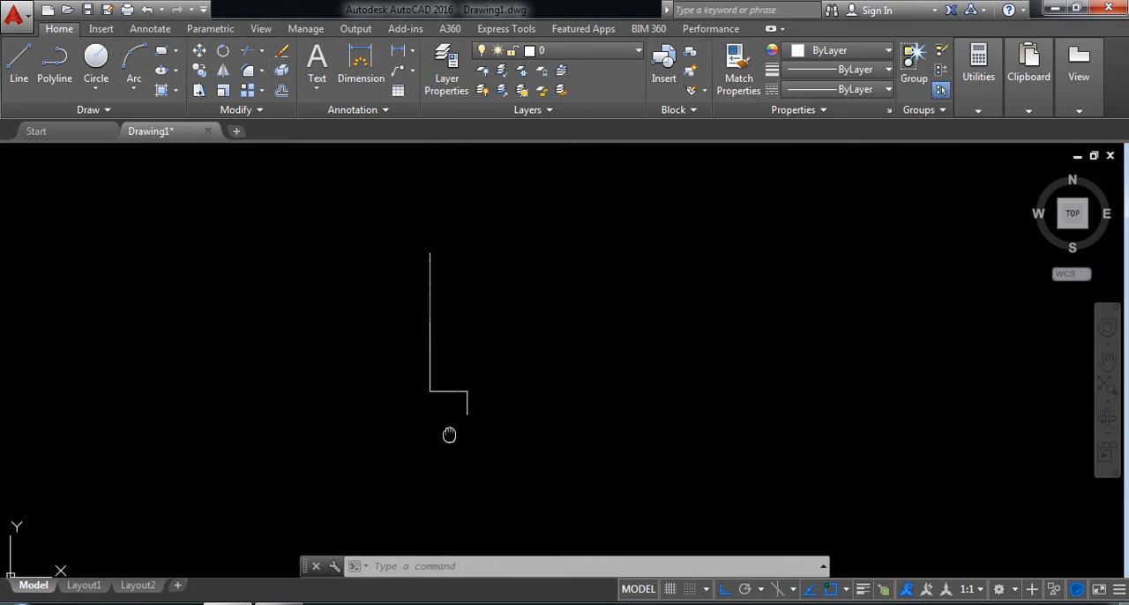
pyautogui.click(523, 461)
pyautogui.click(449, 364)
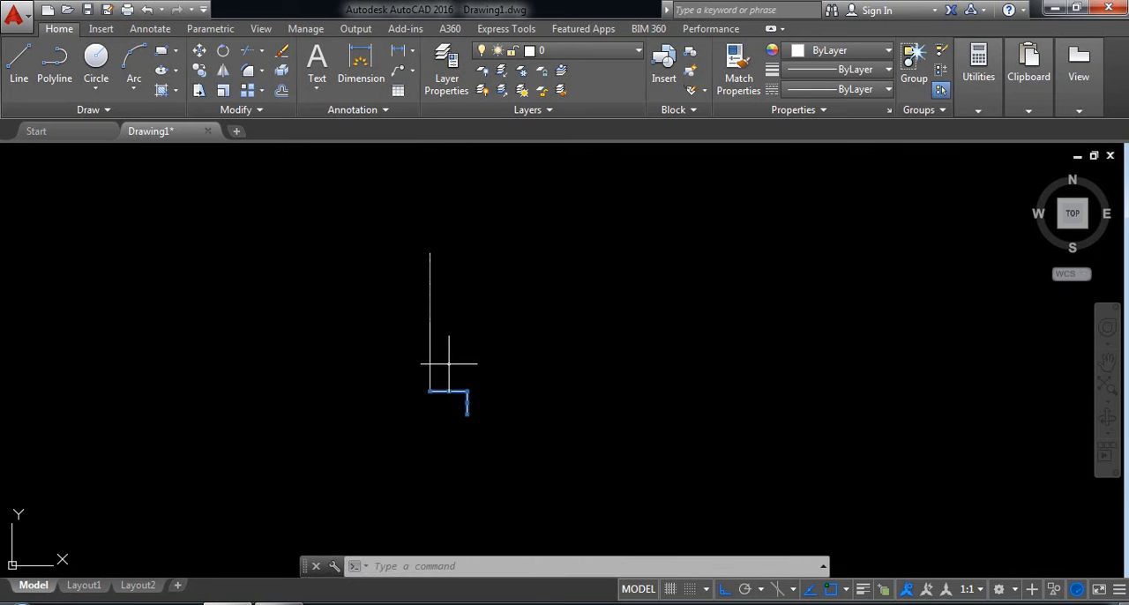
pyautogui.click(224, 72)
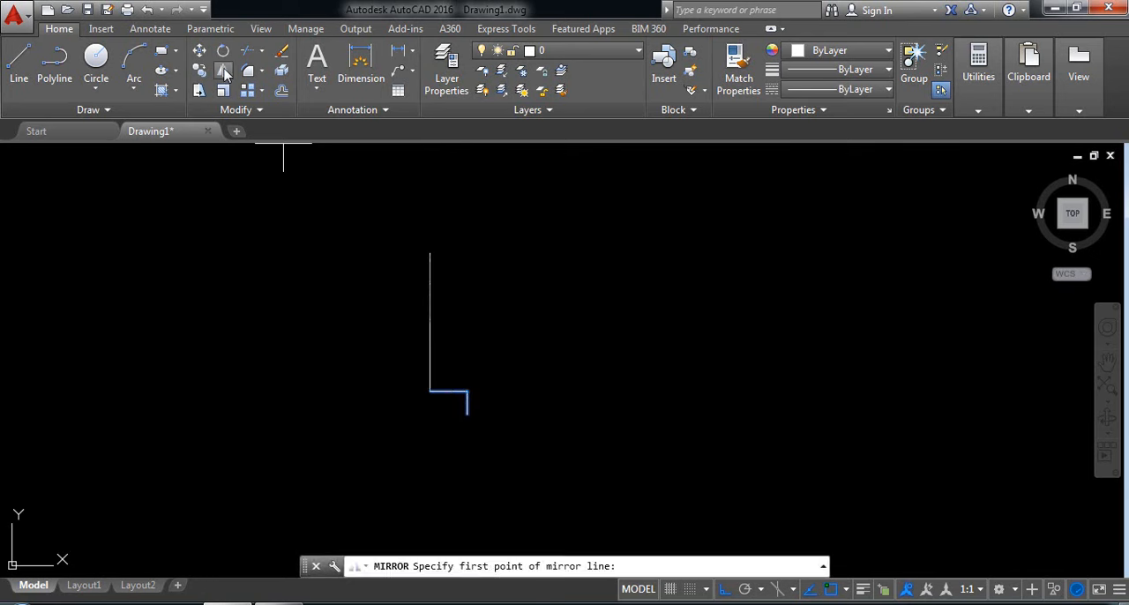
pyautogui.click(429, 323)
pyautogui.click(524, 323)
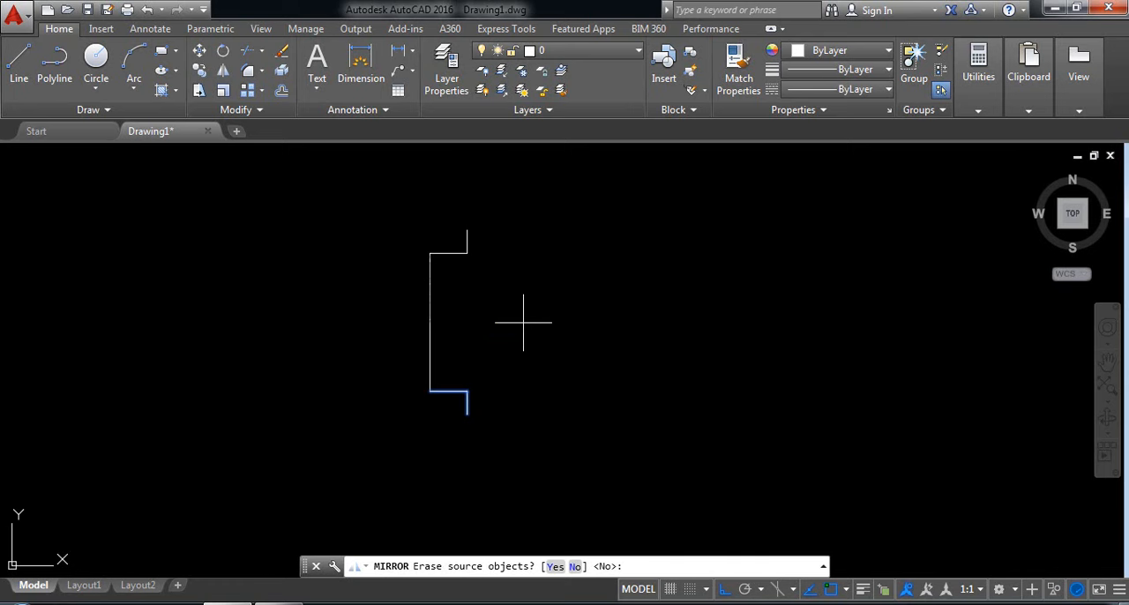
pyautogui.press('Return')
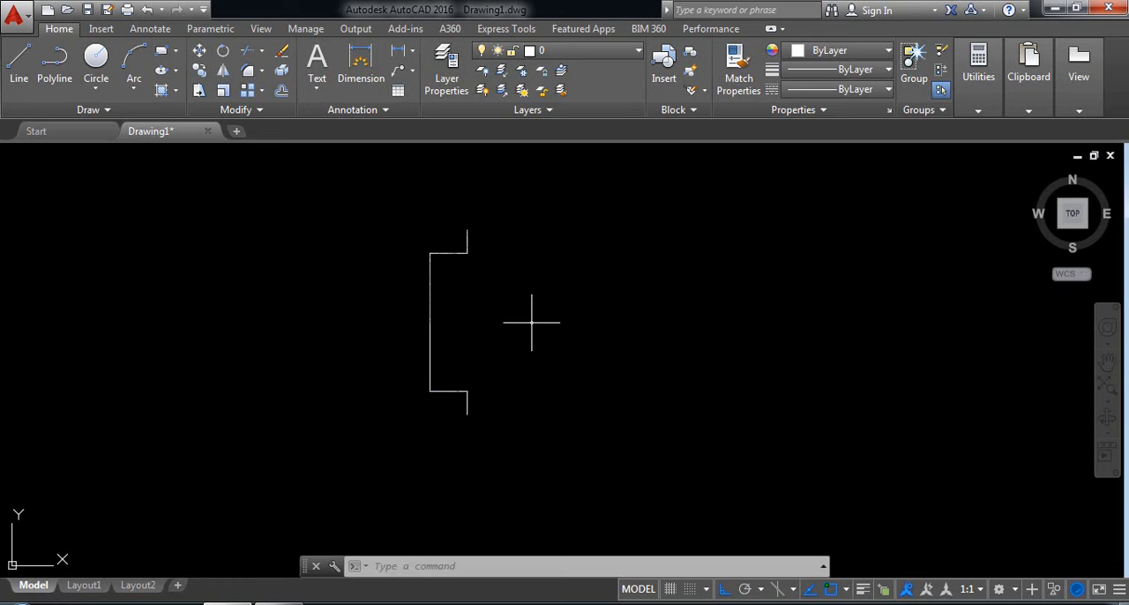
# Turn on polar tracking and replace the listed additional angle with a newly entered angle equivalent to 330°.
pyautogui.click(745, 590)
pyautogui.click(761, 592)
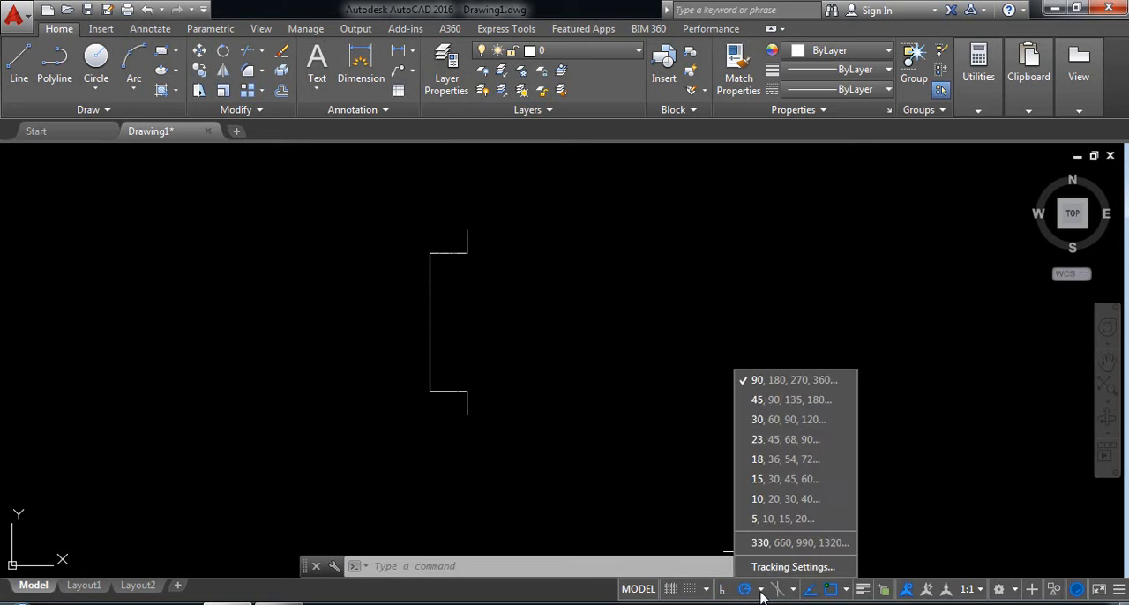
pyautogui.click(756, 572)
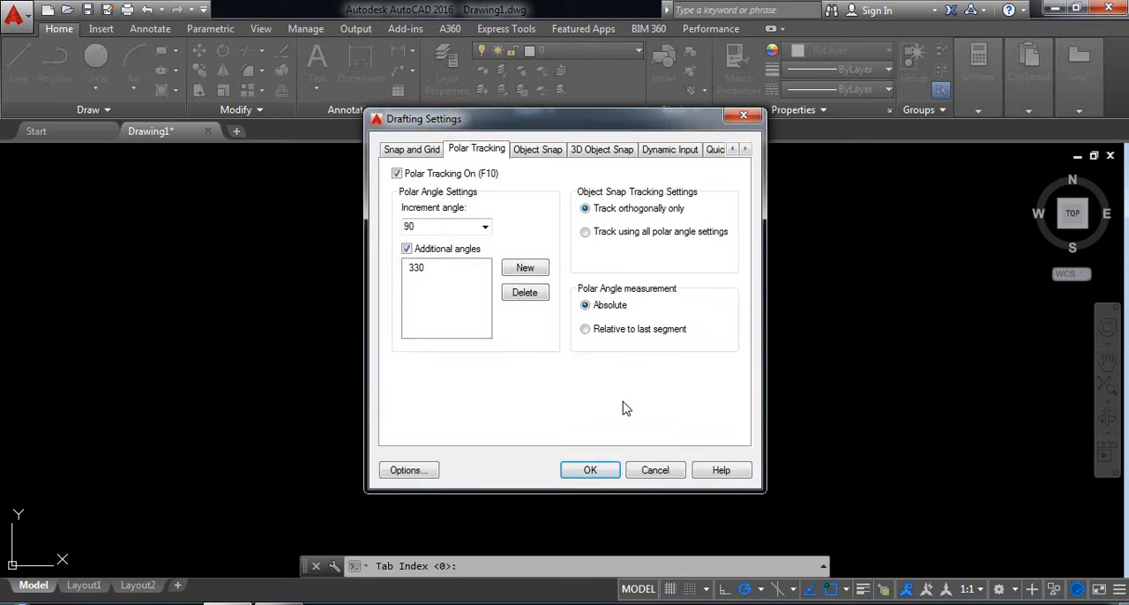
pyautogui.click(418, 269)
pyautogui.click(525, 293)
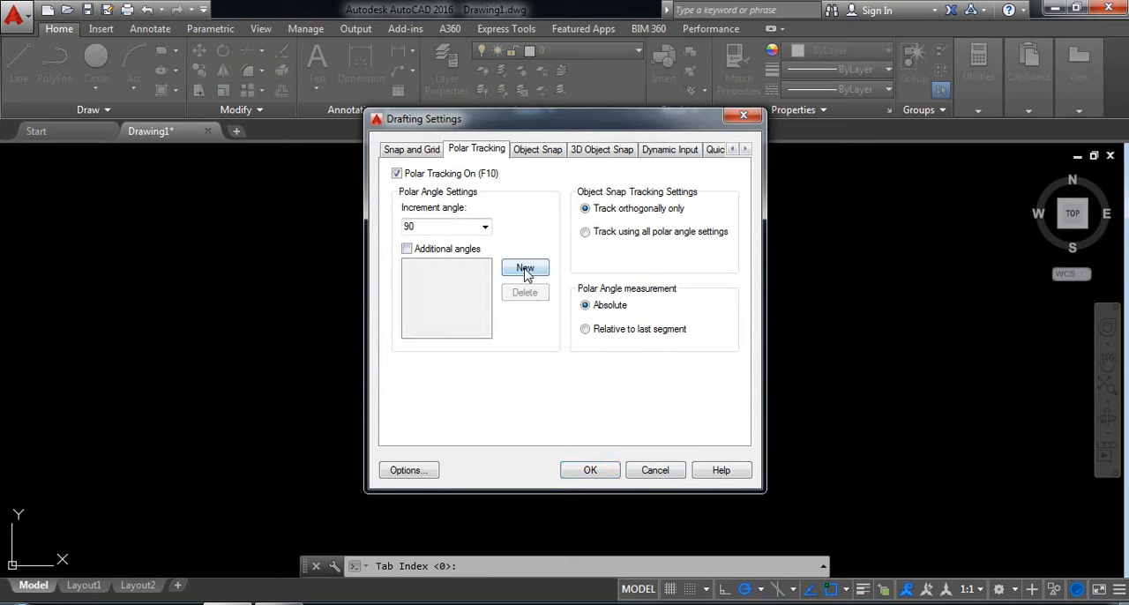
pyautogui.click(525, 270)
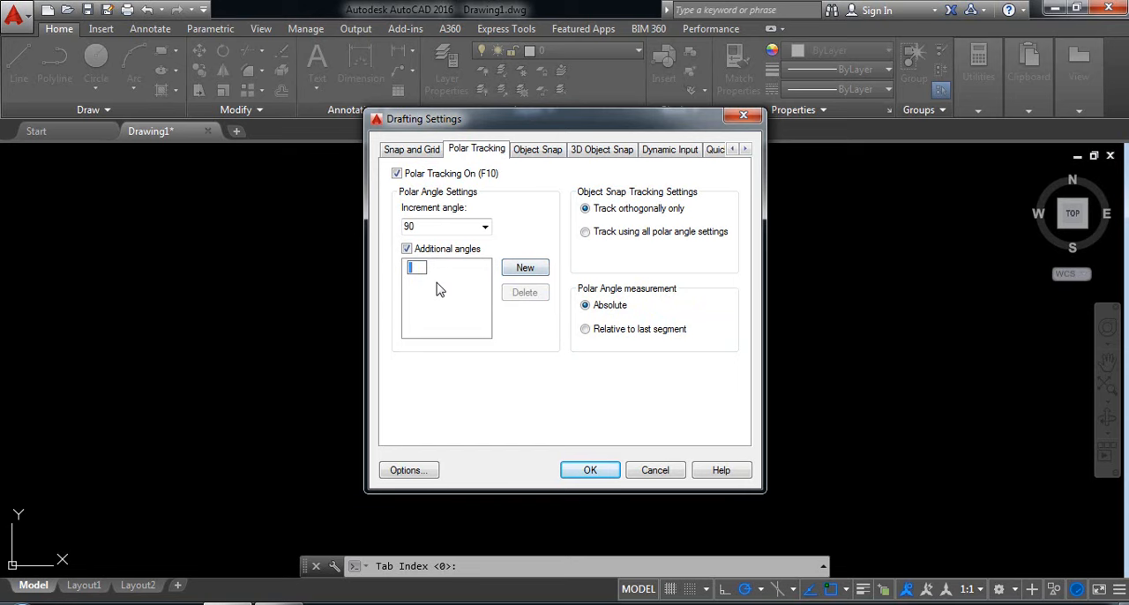
pyautogui.write('-30')
pyautogui.click(591, 470)
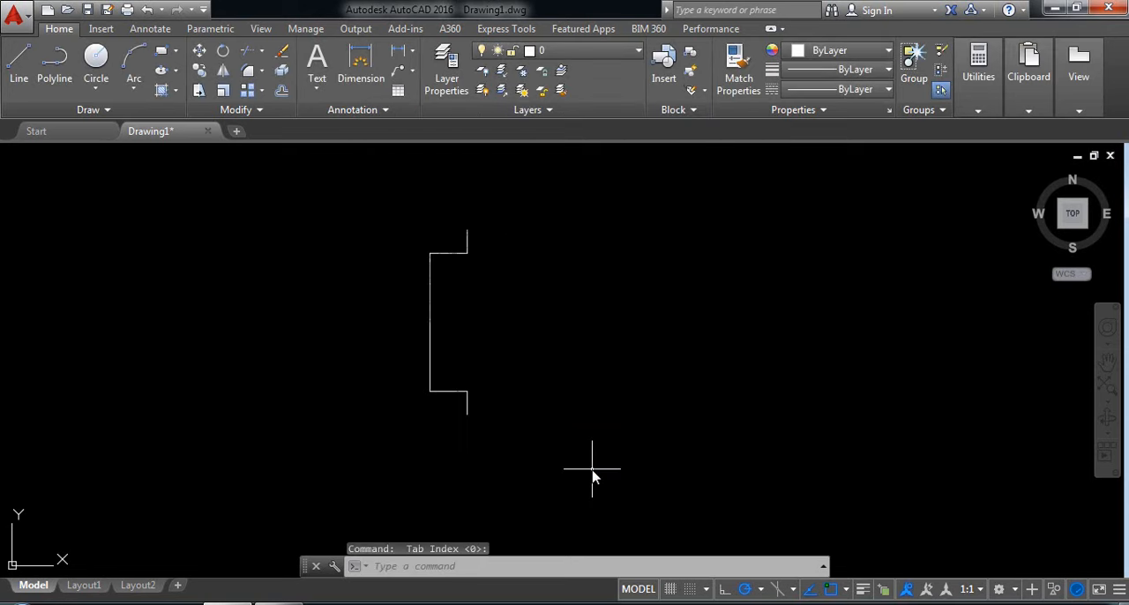
# Draw a 2.5-unit line at 330° from the free end of the upper short vertical segment.
pyautogui.click(19, 64)
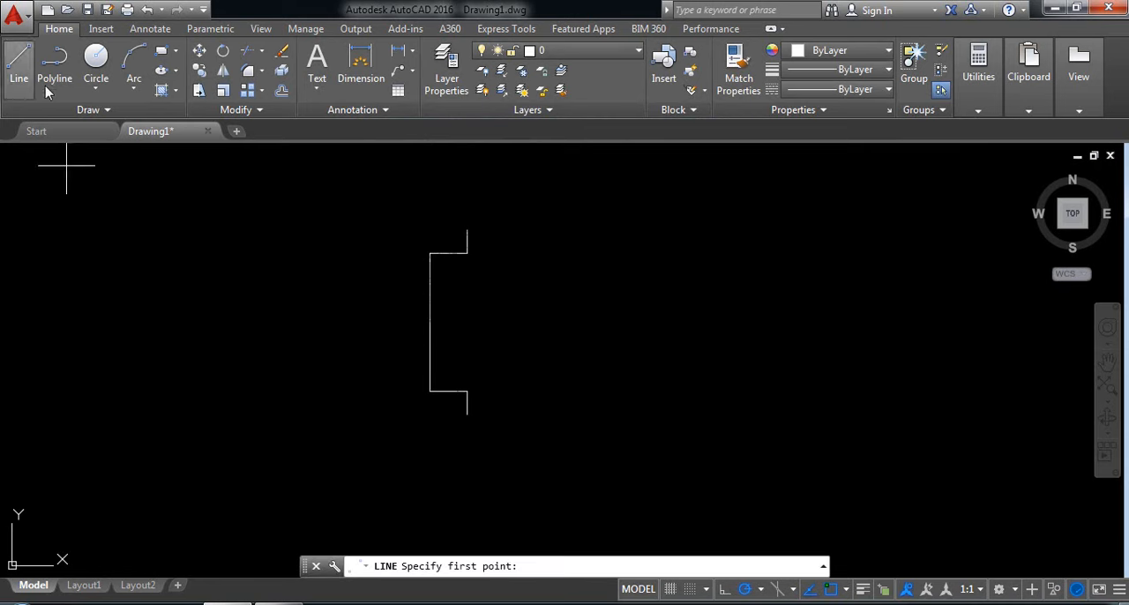
pyautogui.click(468, 229)
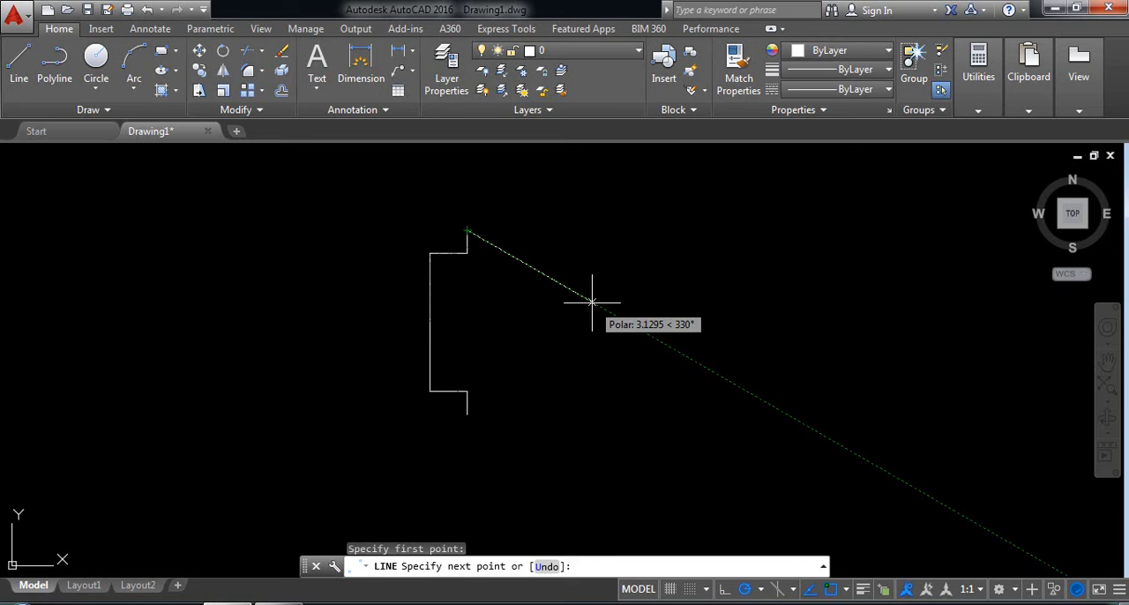
pyautogui.write('2.5')
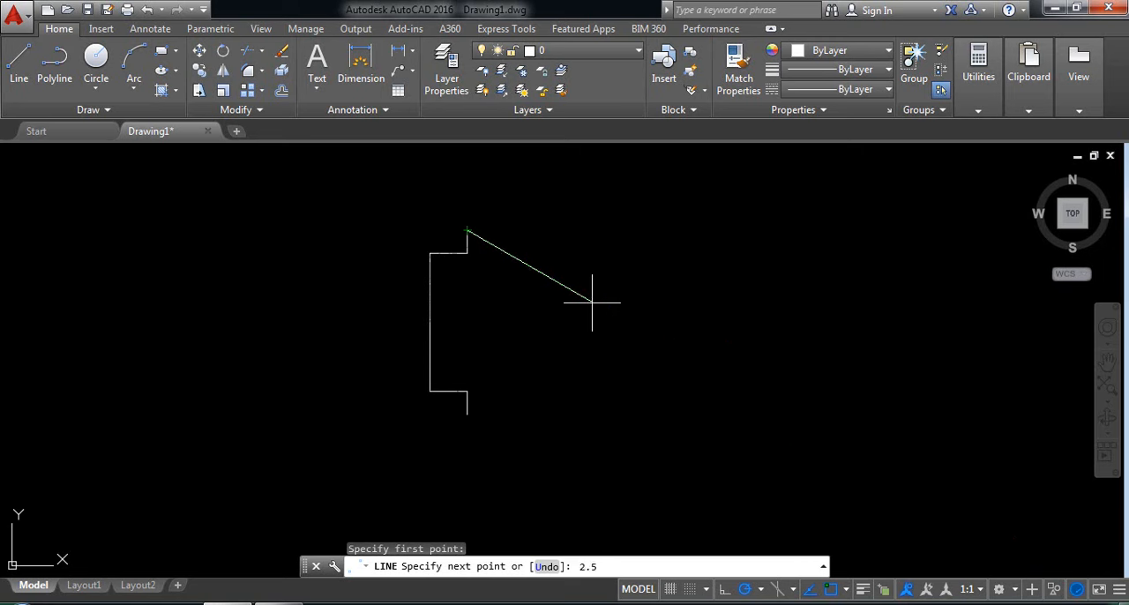
pyautogui.press('Return')
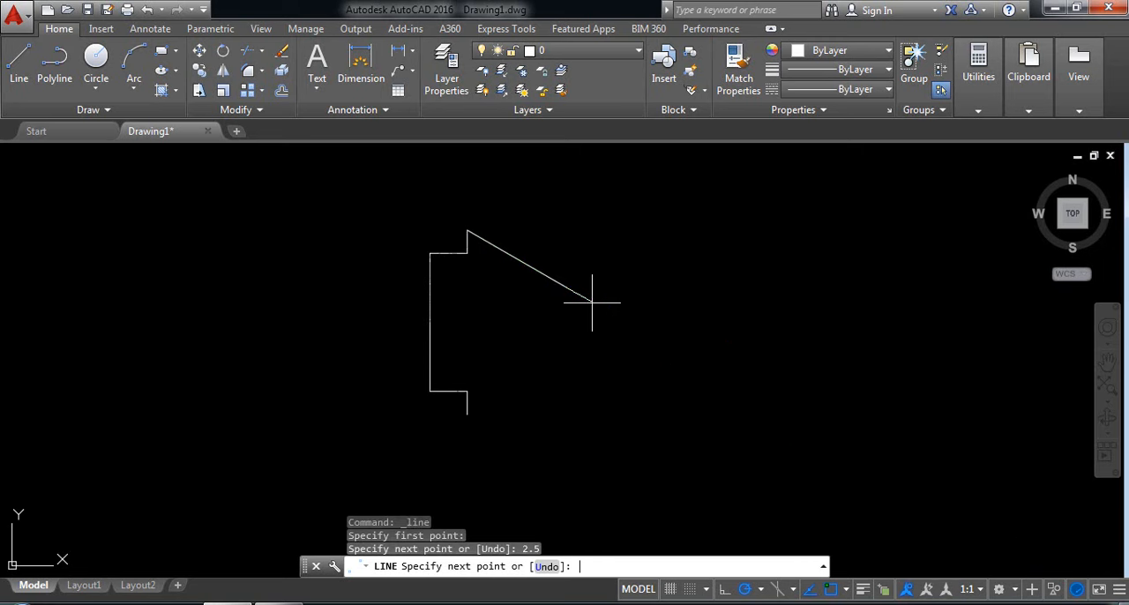
pyautogui.press('Return')
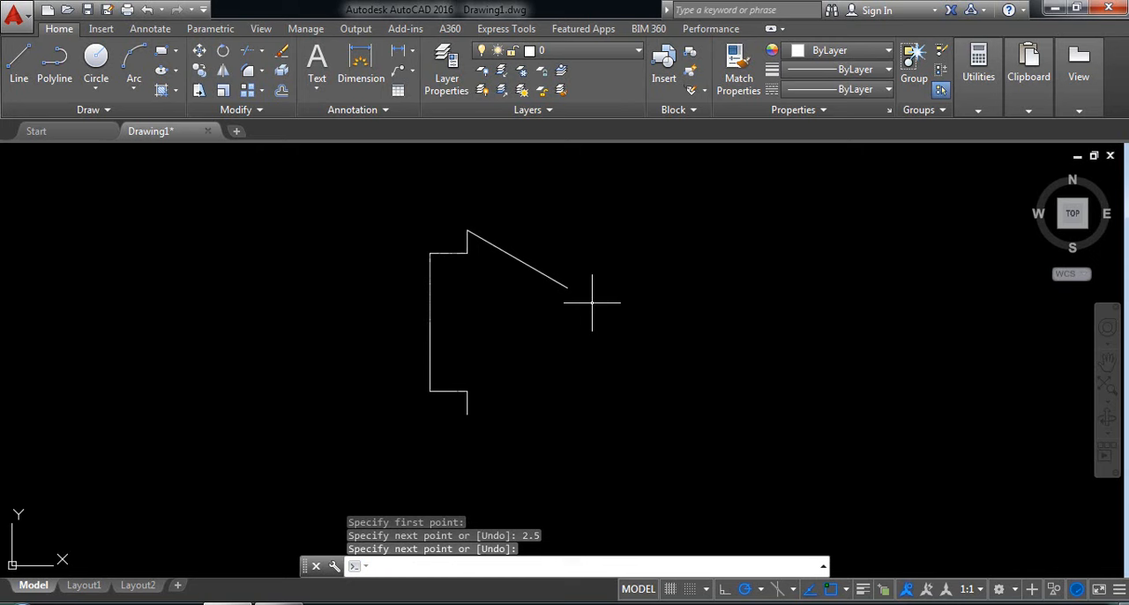
# From the sloped line's lower end, draw a 4-unit horizontal line to the right and a 1.5-unit vertical line down with Ortho on.
pyautogui.click(19, 60)
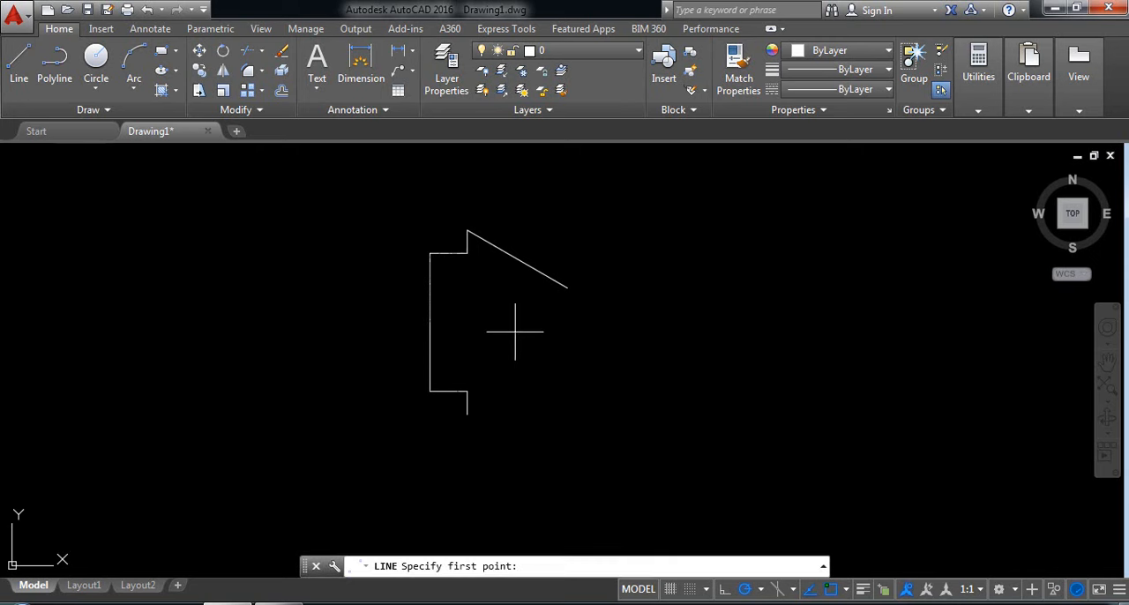
pyautogui.click(567, 287)
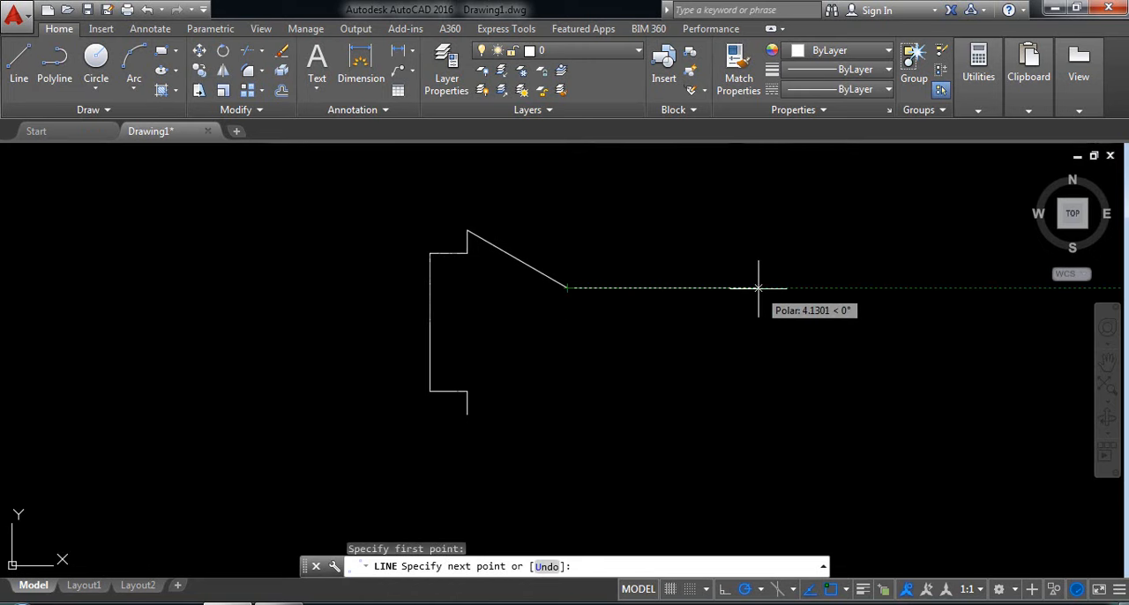
pyautogui.write('4')
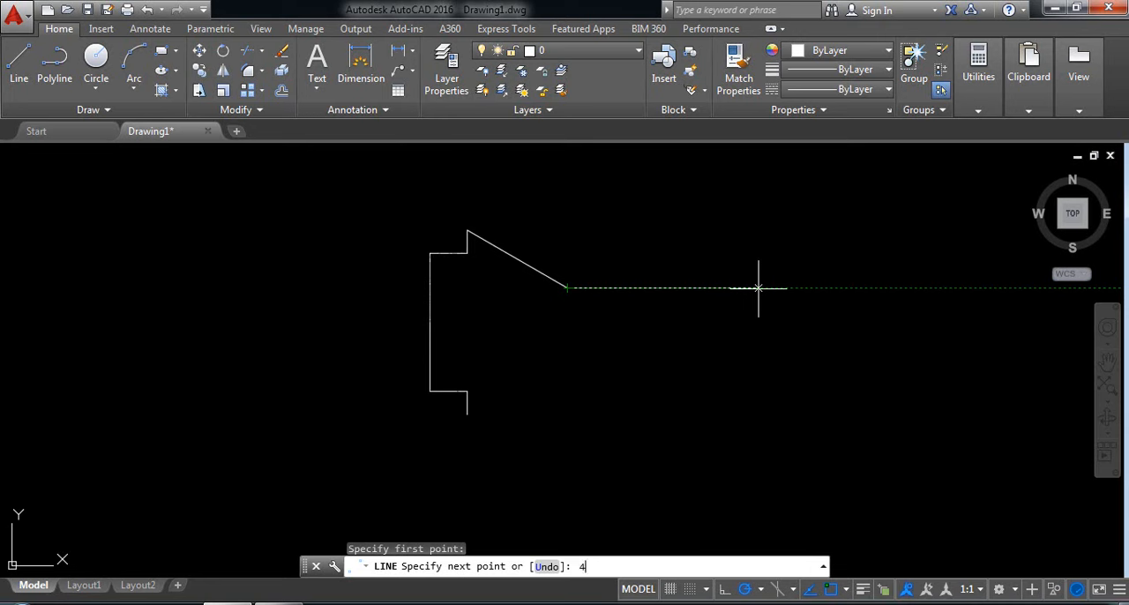
pyautogui.press('Return')
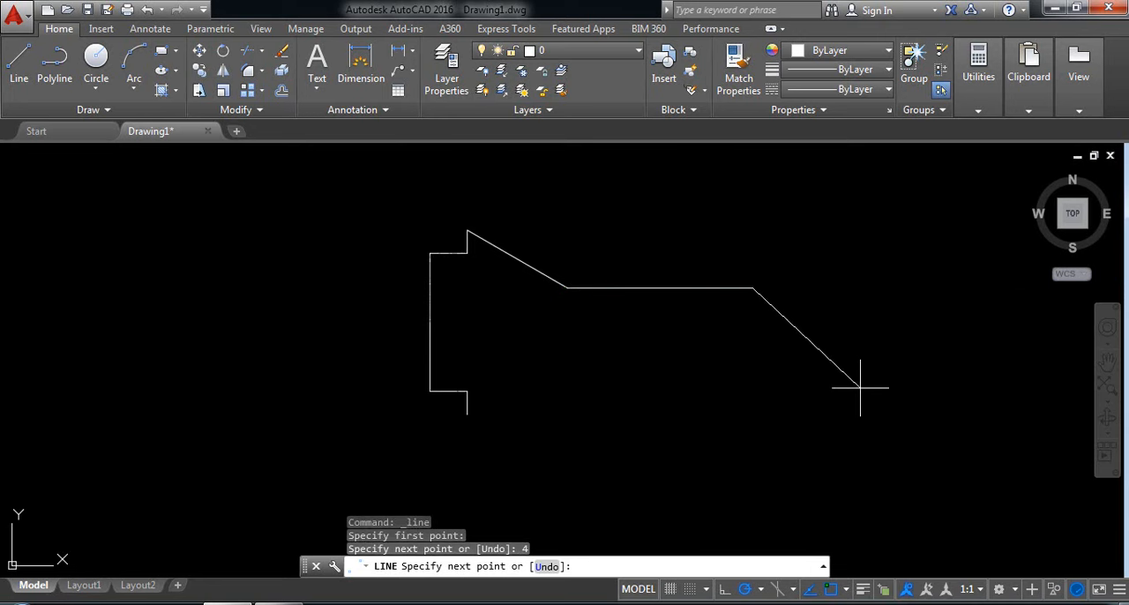
pyautogui.press('F8')
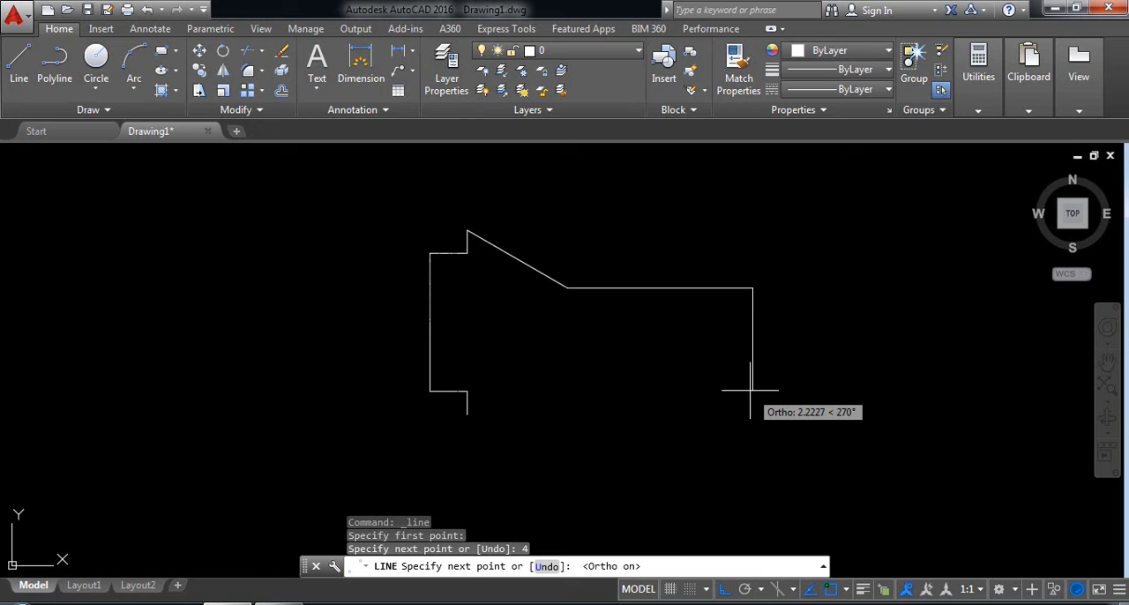
pyautogui.write('1.')
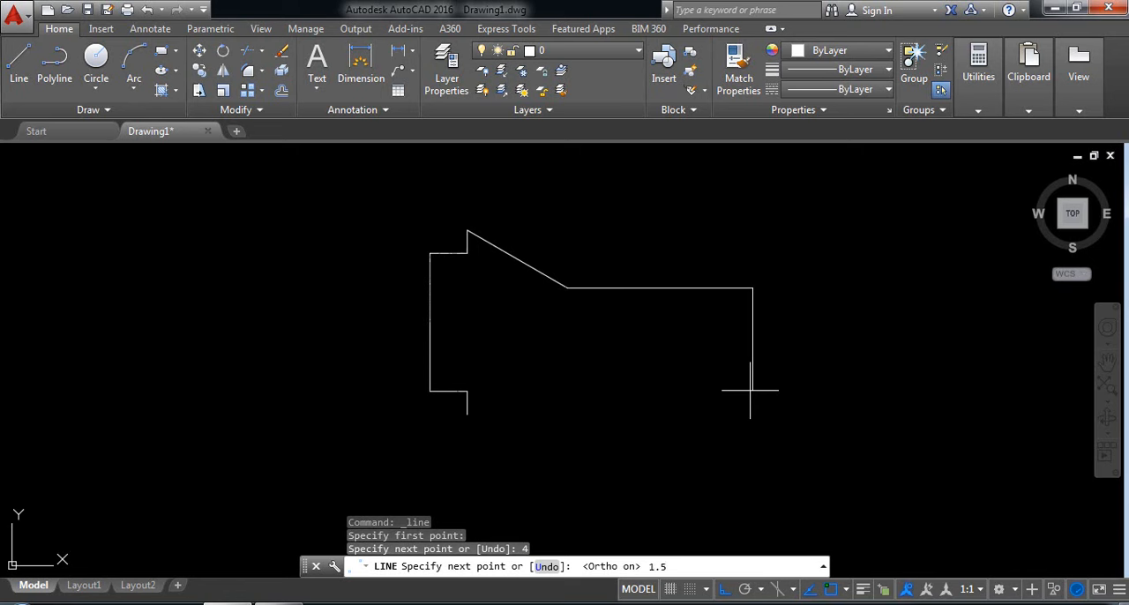
pyautogui.write('5')
pyautogui.press('Return')
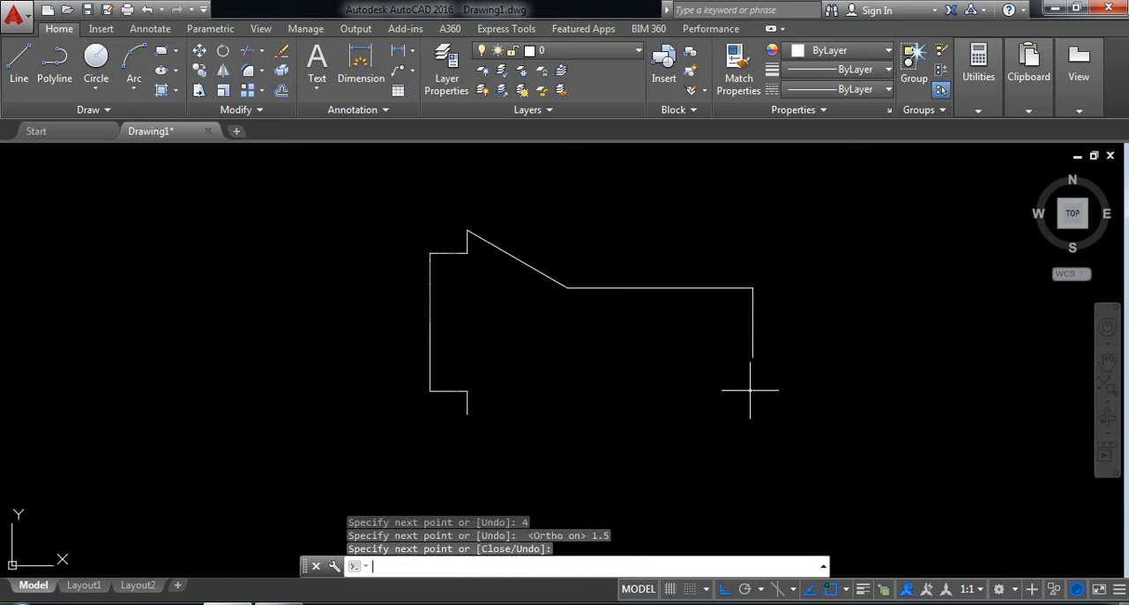
pyautogui.press('Escape')
# Mirror the sloped line and the 4-unit horizontal line about the horizontal axis through the left vertical line's midpoint, keeping the originals.
pyautogui.click(629, 324)
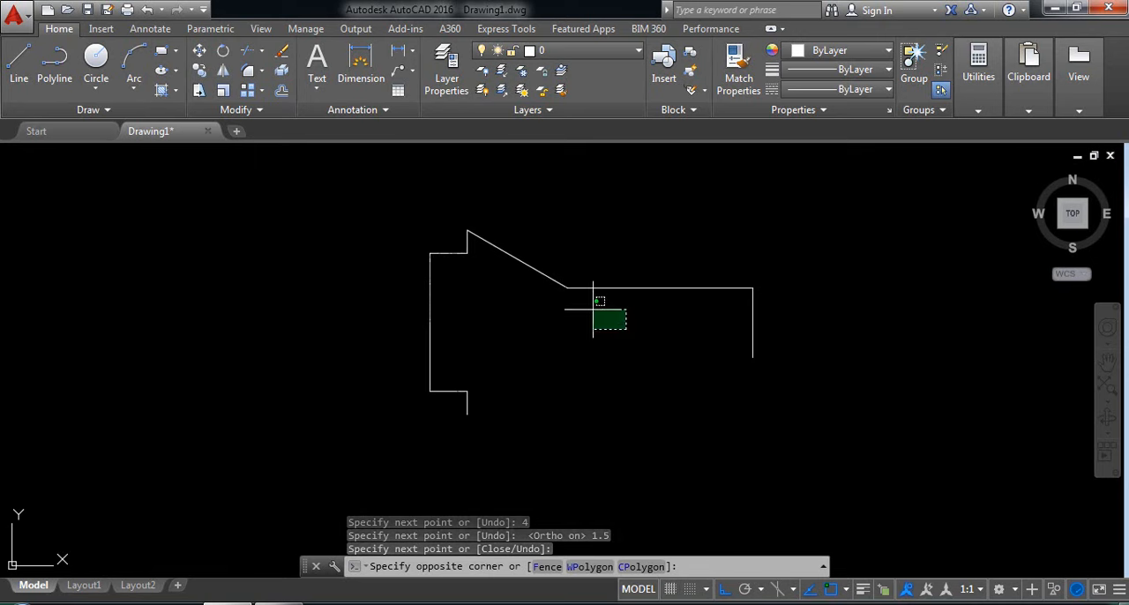
pyautogui.click(544, 255)
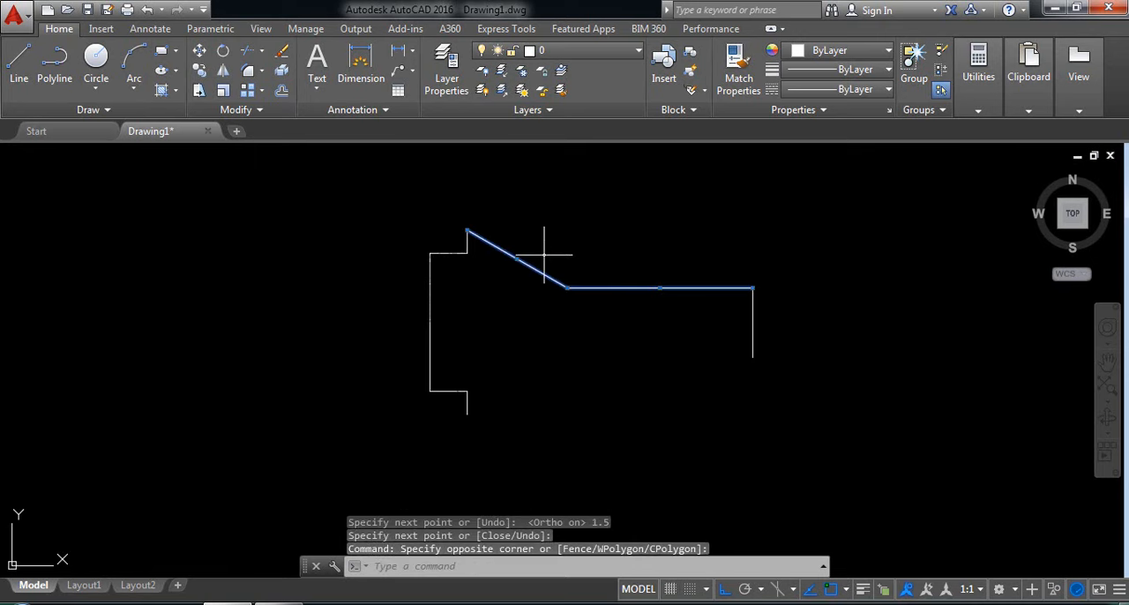
pyautogui.click(223, 72)
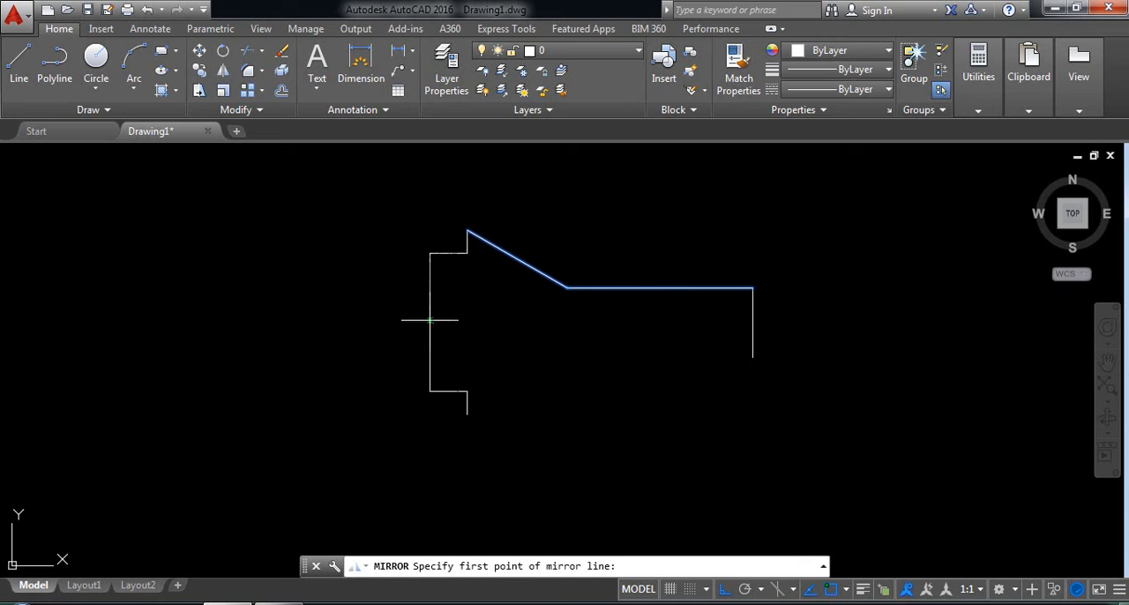
pyautogui.click(430, 323)
pyautogui.click(831, 335)
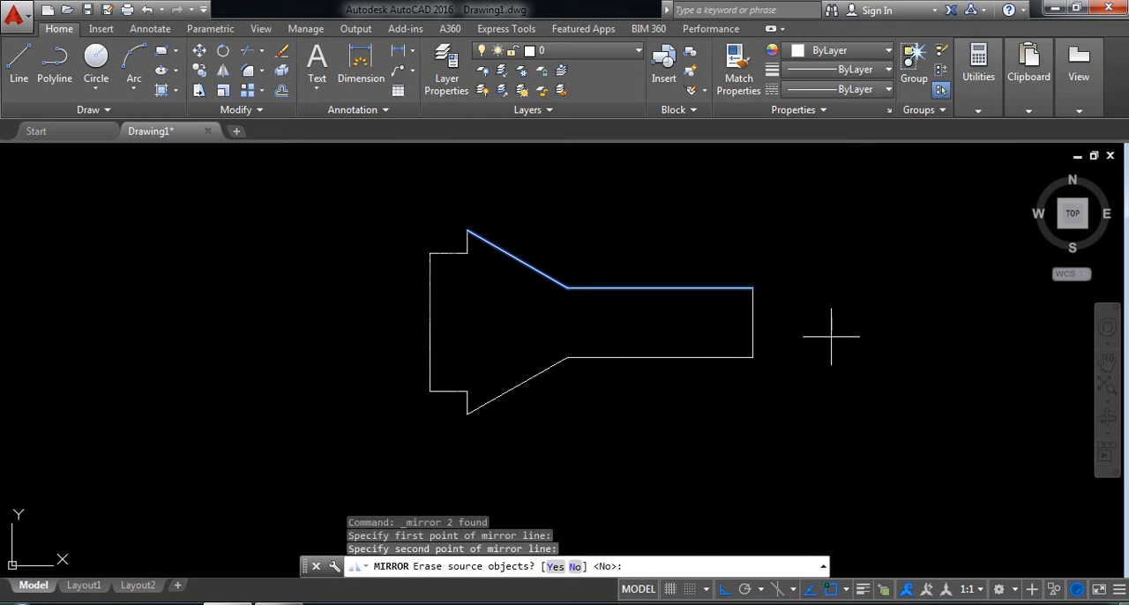
pyautogui.press('Return')
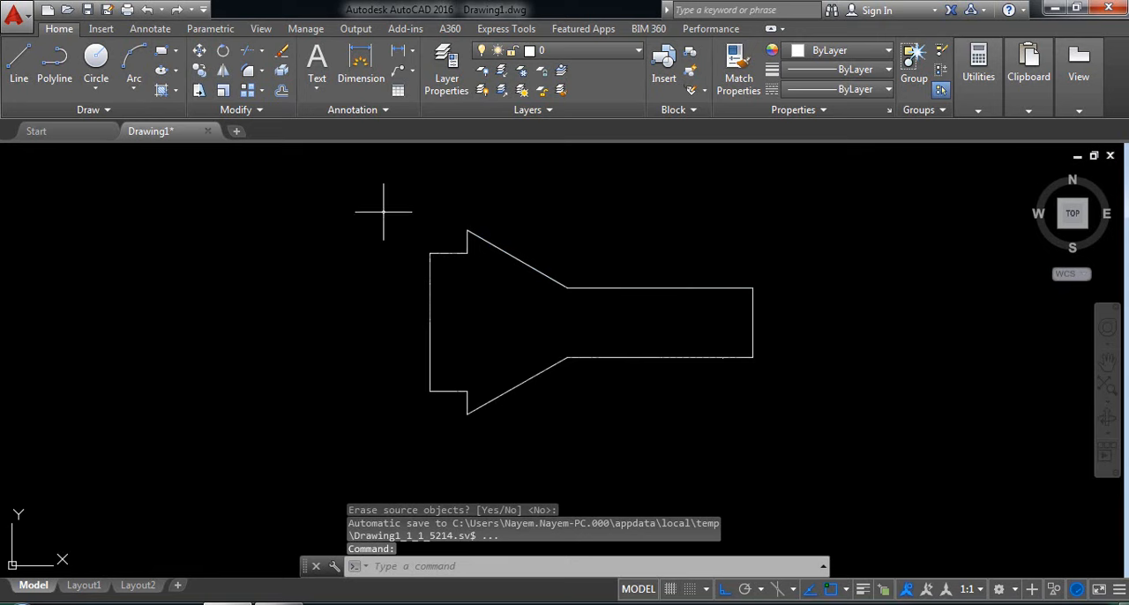
pyautogui.click(136, 89)
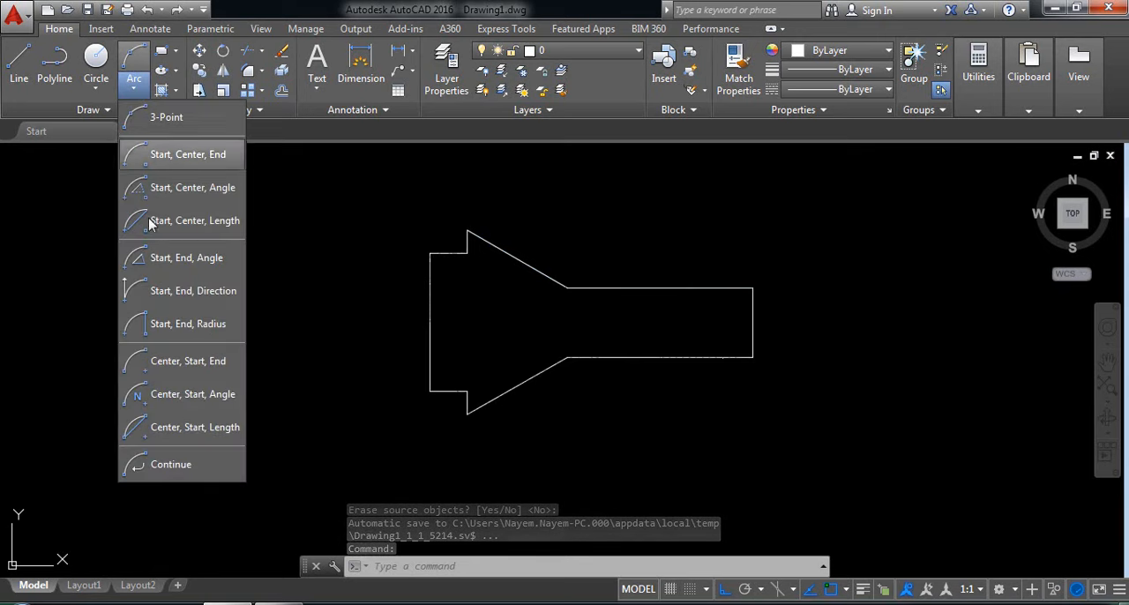
pyautogui.click(178, 328)
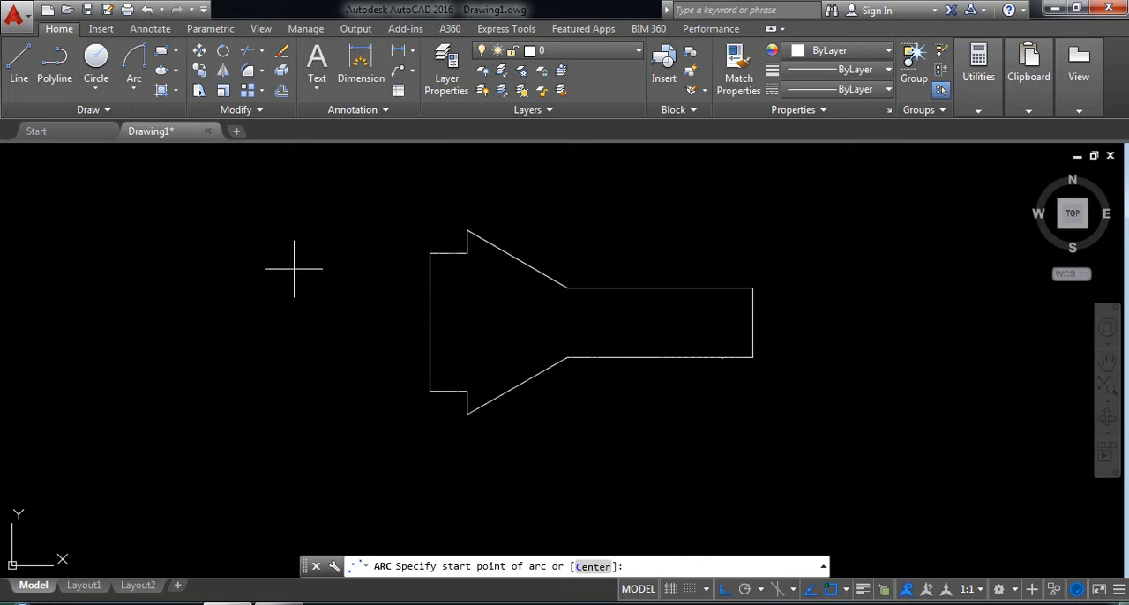
pyautogui.click(430, 392)
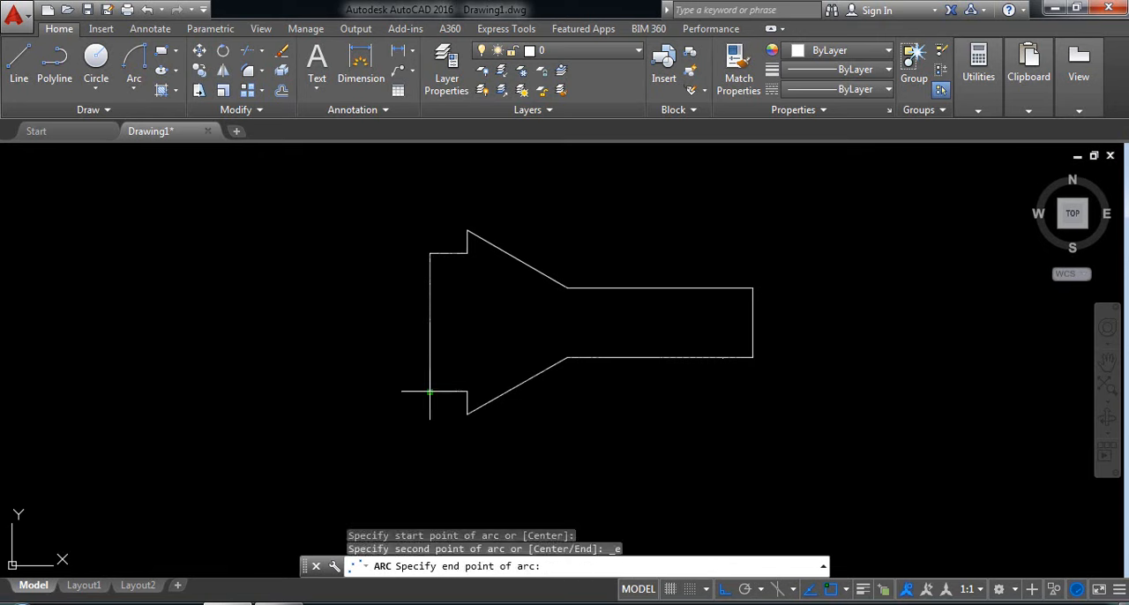
pyautogui.click(430, 254)
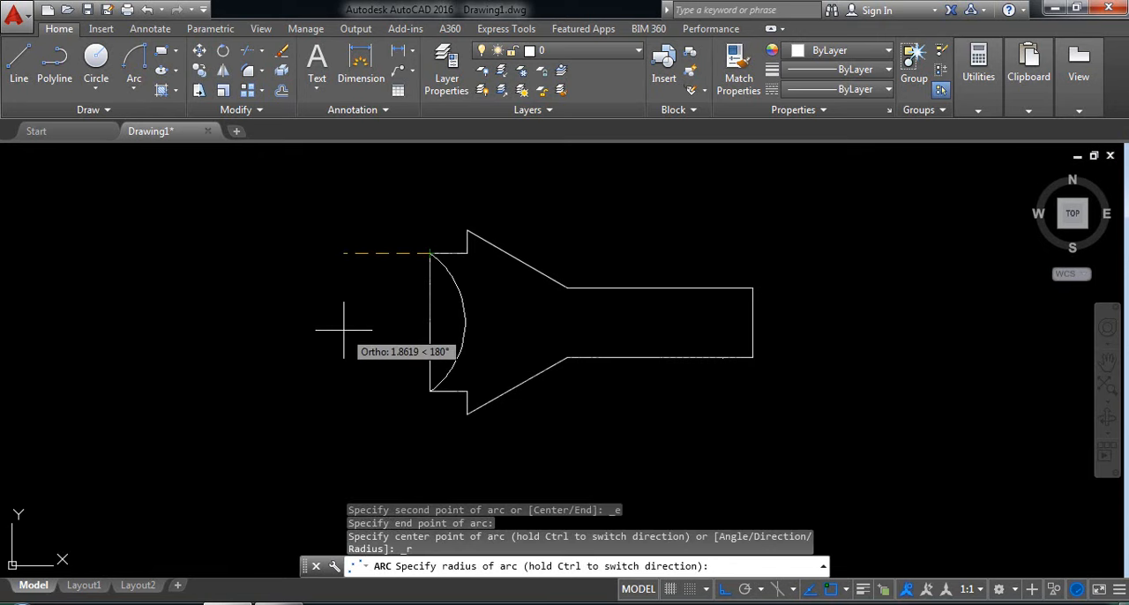
pyautogui.press('Escape')
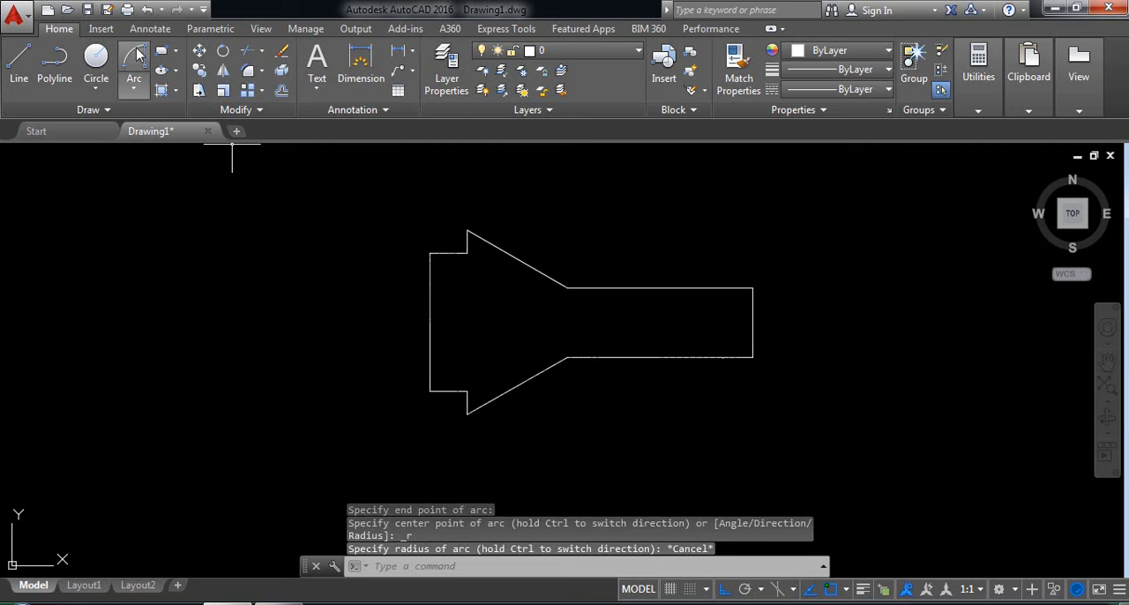
# Draw a start-end-radius arc of radius 2 from the upper to the lower end of the left vertical line, bulging left.
pyautogui.press('Return')
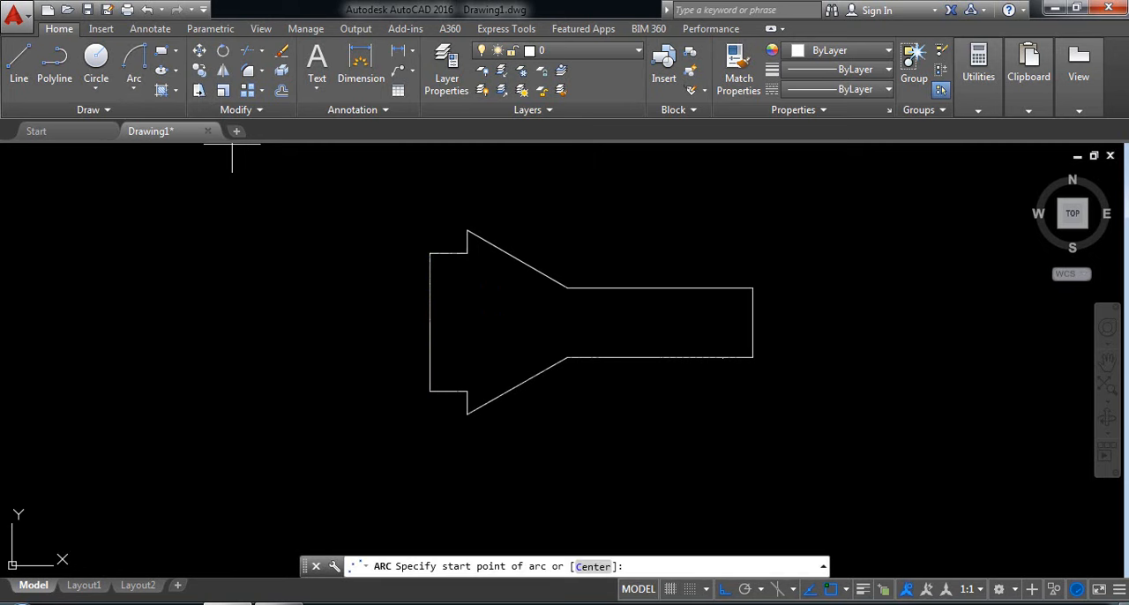
pyautogui.click(430, 253)
pyautogui.click(429, 389)
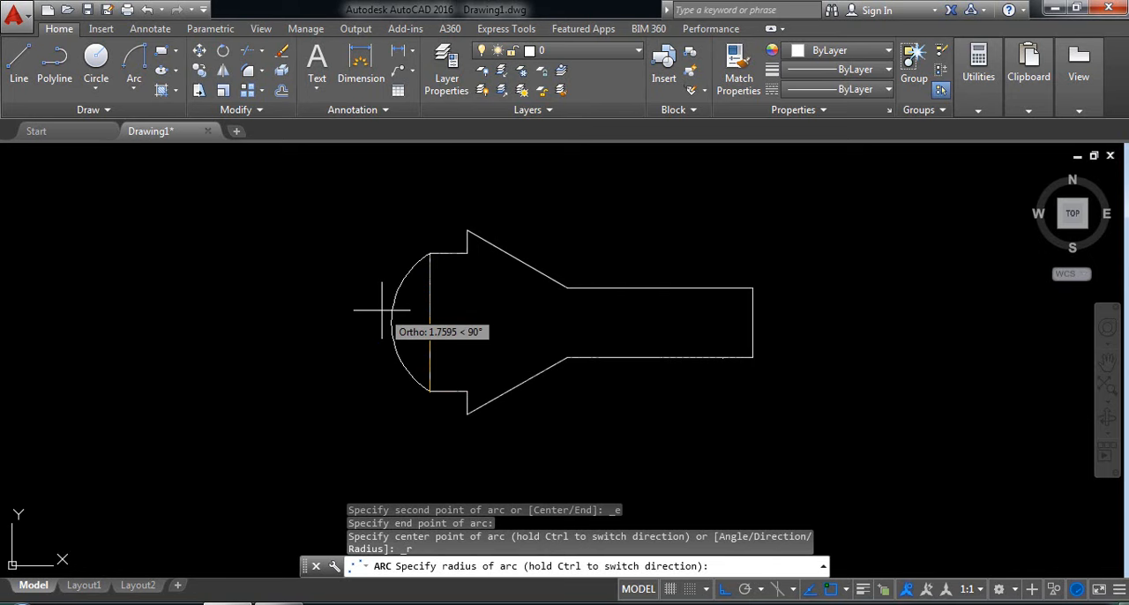
pyautogui.write('2')
pyautogui.press('Return')
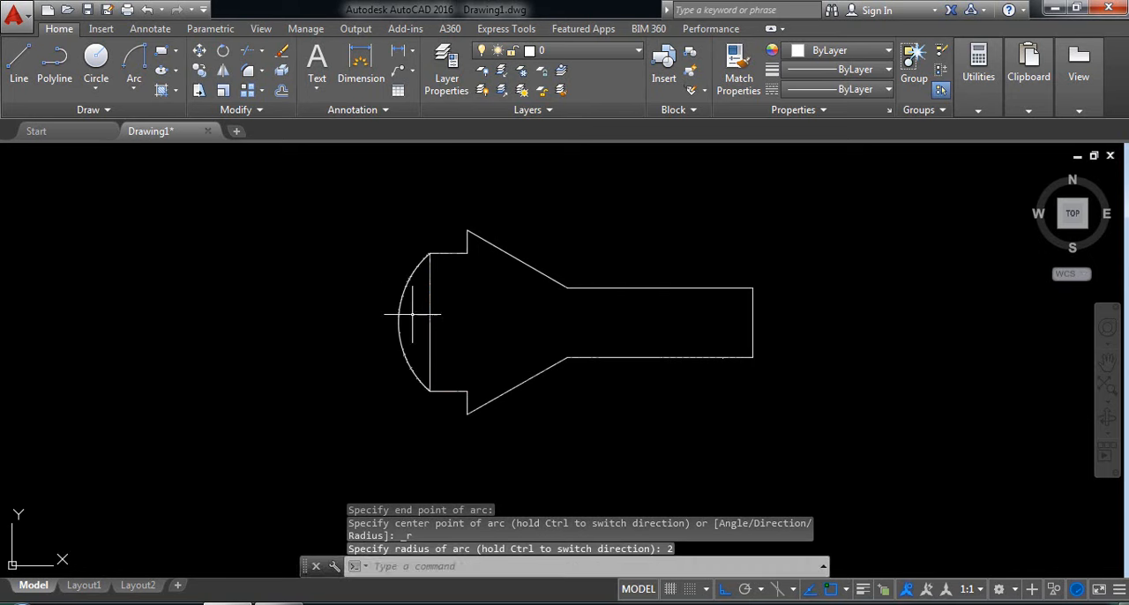
# Erase the arc spanning the left vertical line.
pyautogui.click(404, 315)
pyautogui.click(350, 264)
pyautogui.press('Delete')
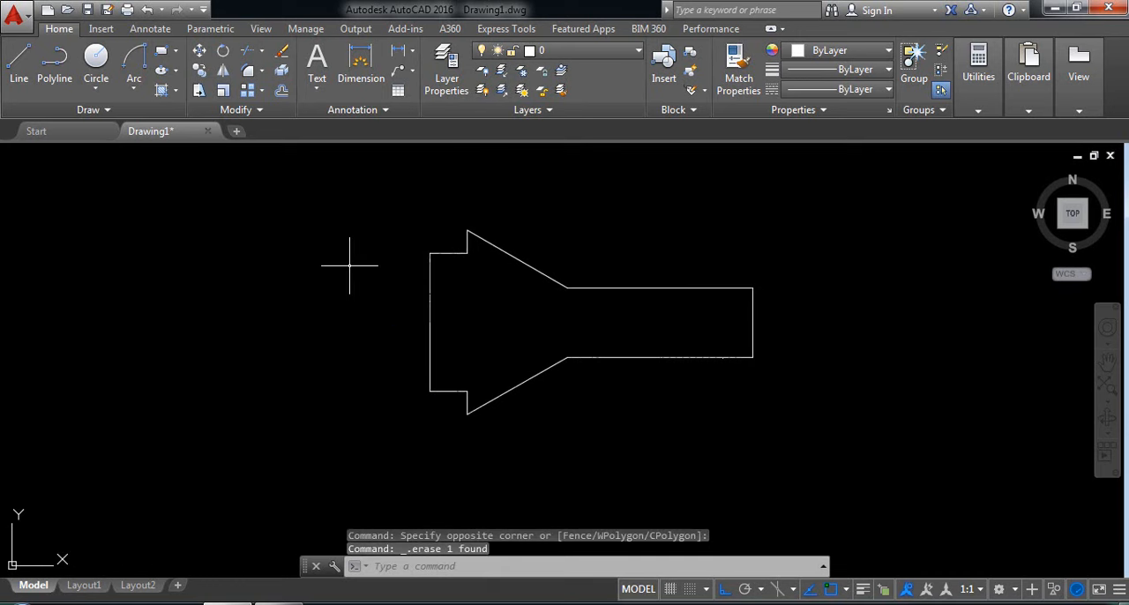
# Draw a start-end-radius arc of radius 2 from the top of the upper short vertical line to the bottom of the lower one.
pyautogui.click(131, 58)
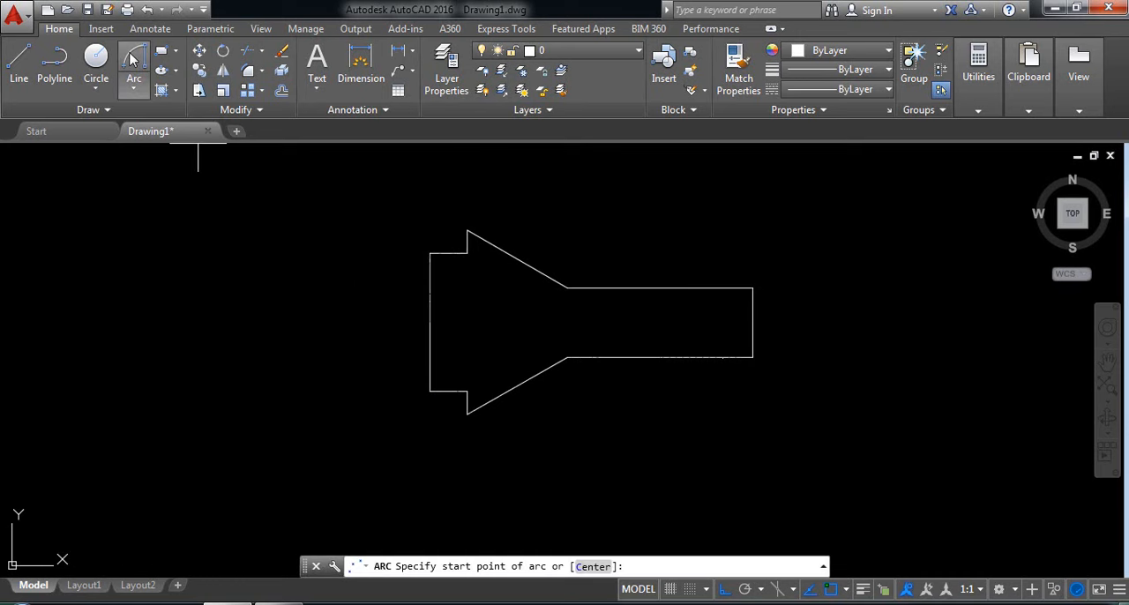
pyautogui.click(467, 231)
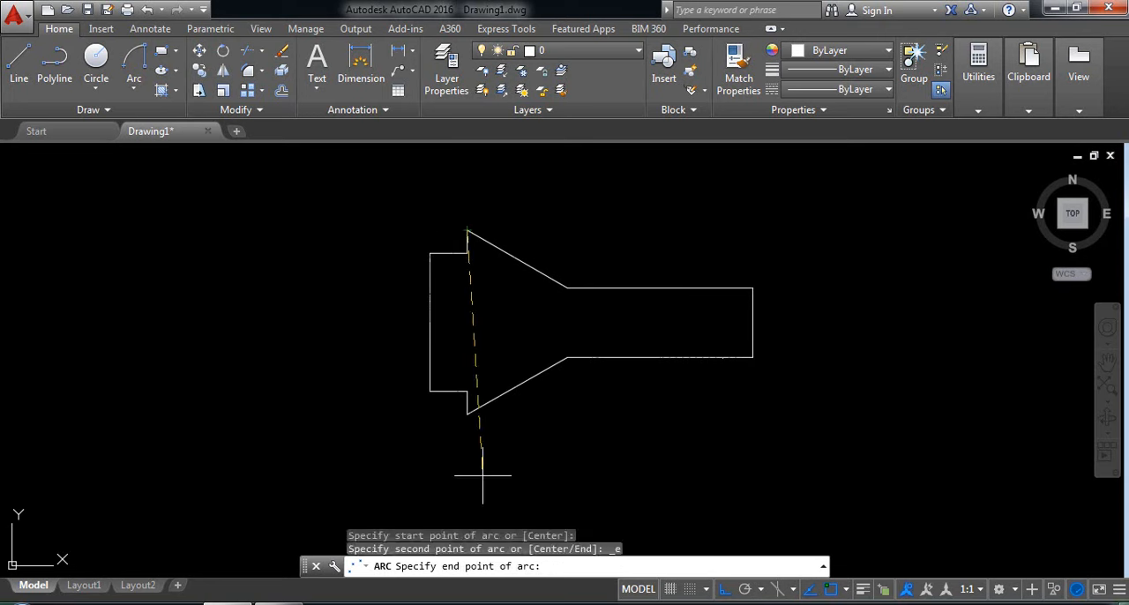
pyautogui.click(463, 411)
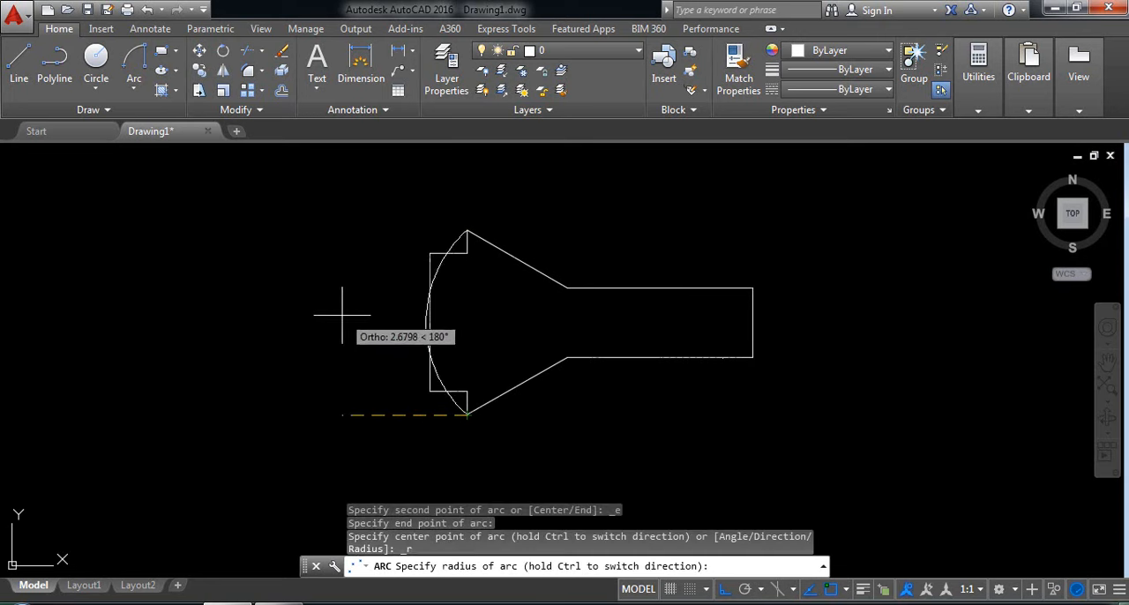
pyautogui.write('2')
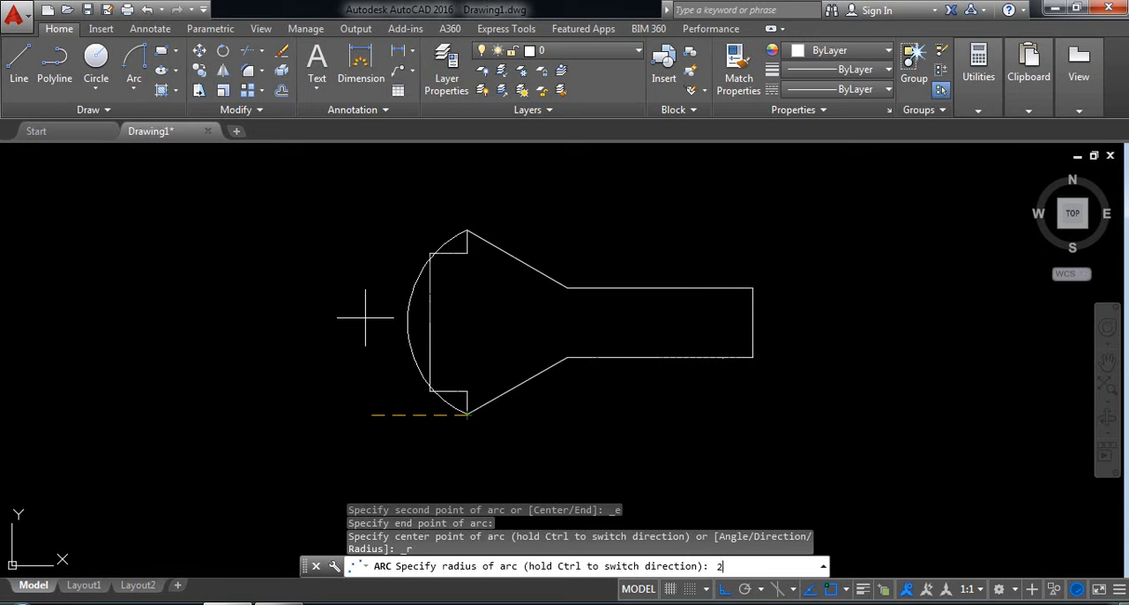
pyautogui.press('Return')
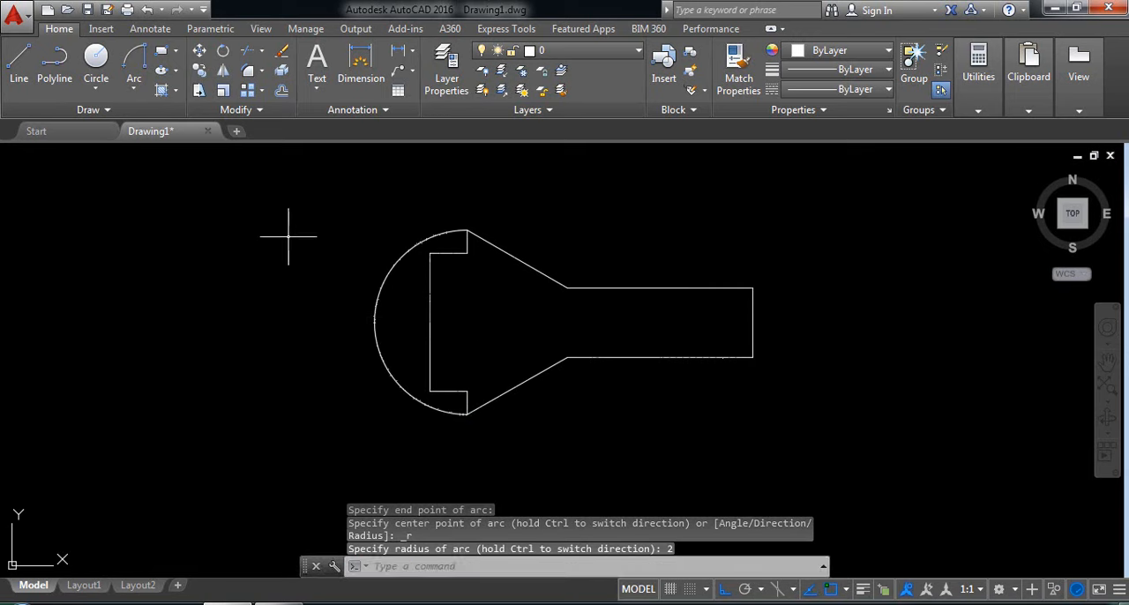
pyautogui.click(137, 61)
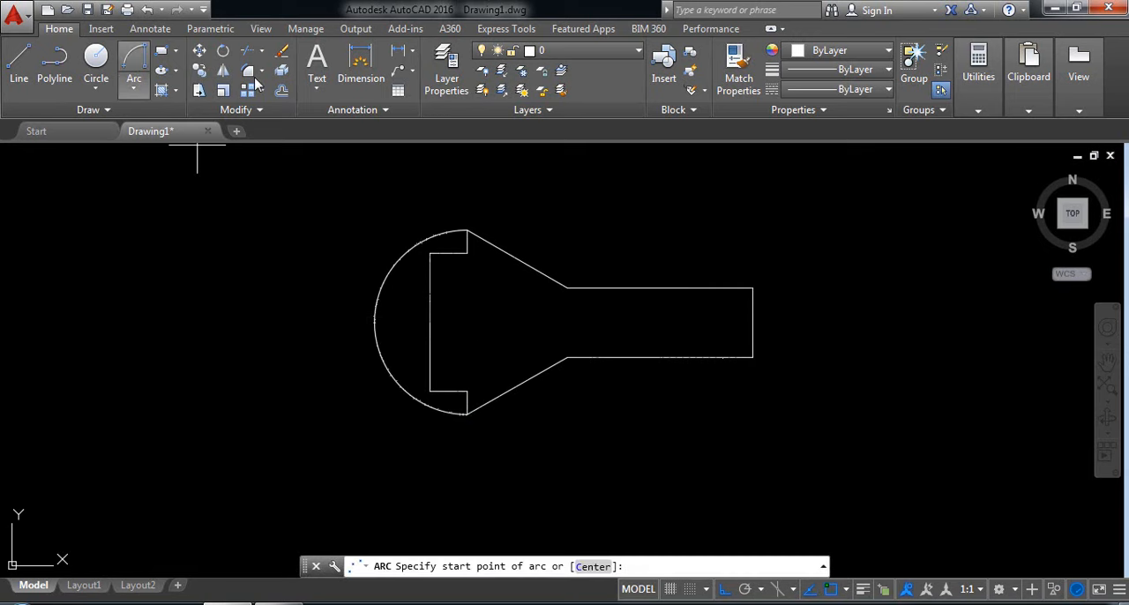
pyautogui.click(467, 232)
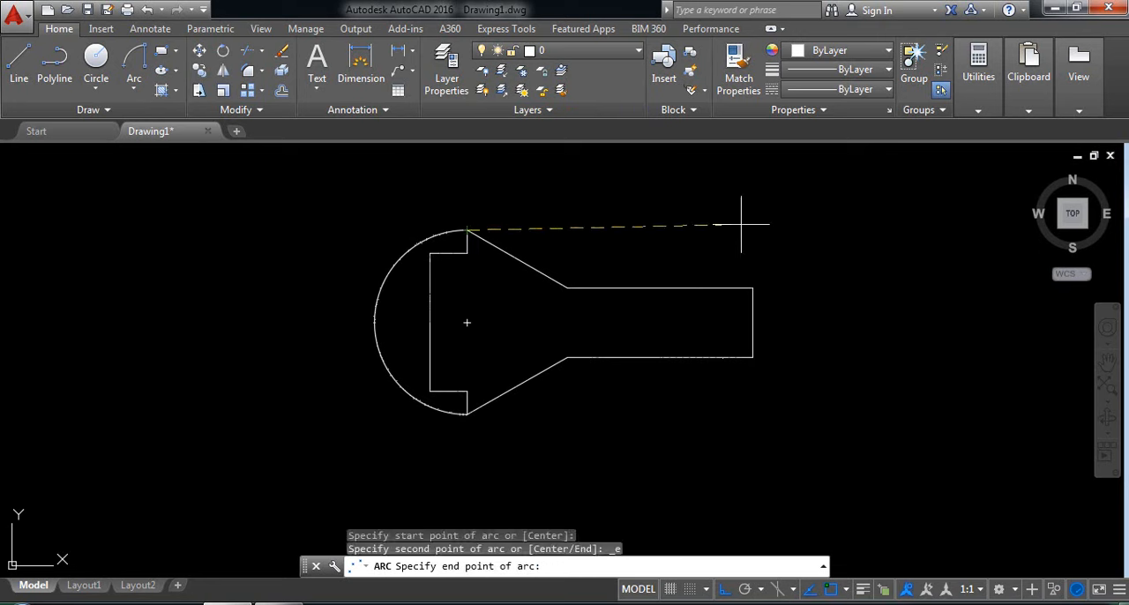
pyautogui.click(753, 288)
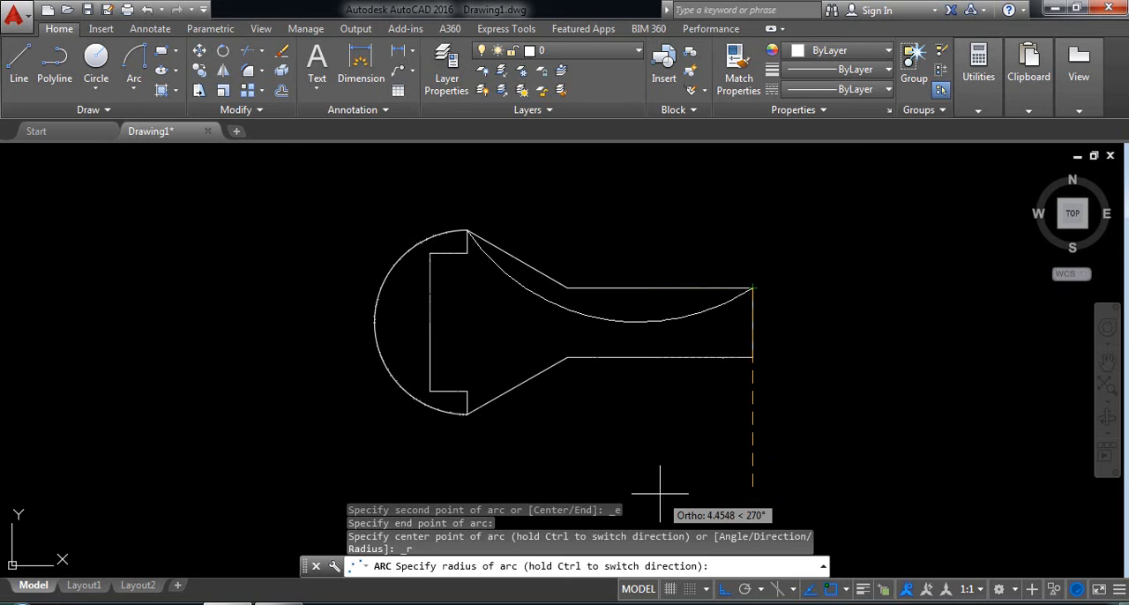
pyautogui.press('Escape')
# Draw a start-end-radius arc of radius 10 from the profile's upper right corner to the top of the upper short vertical line.
pyautogui.click(136, 62)
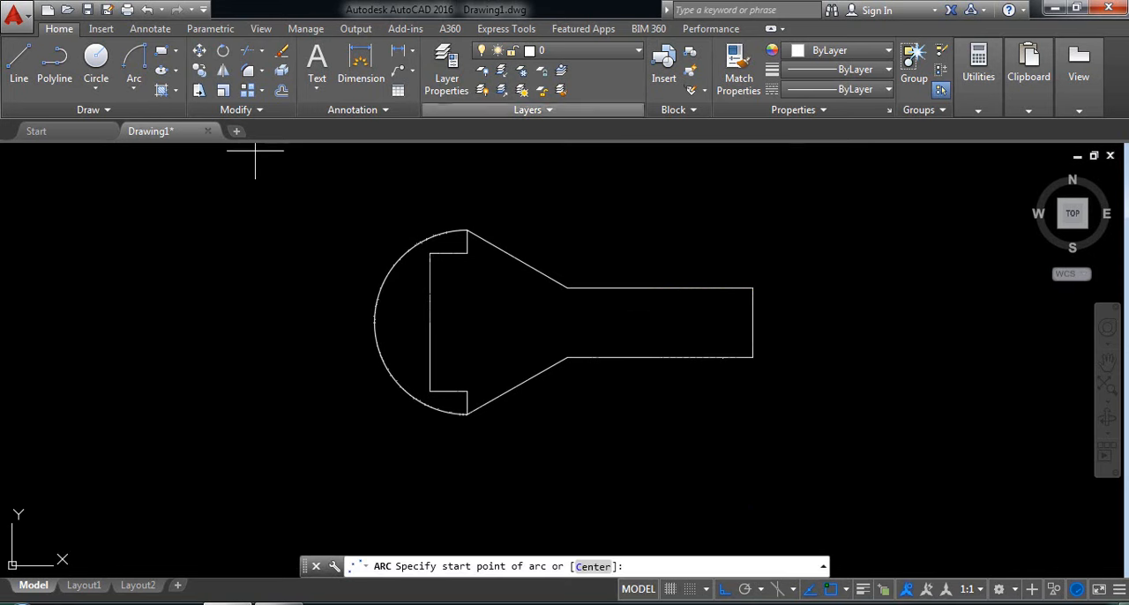
pyautogui.click(752, 288)
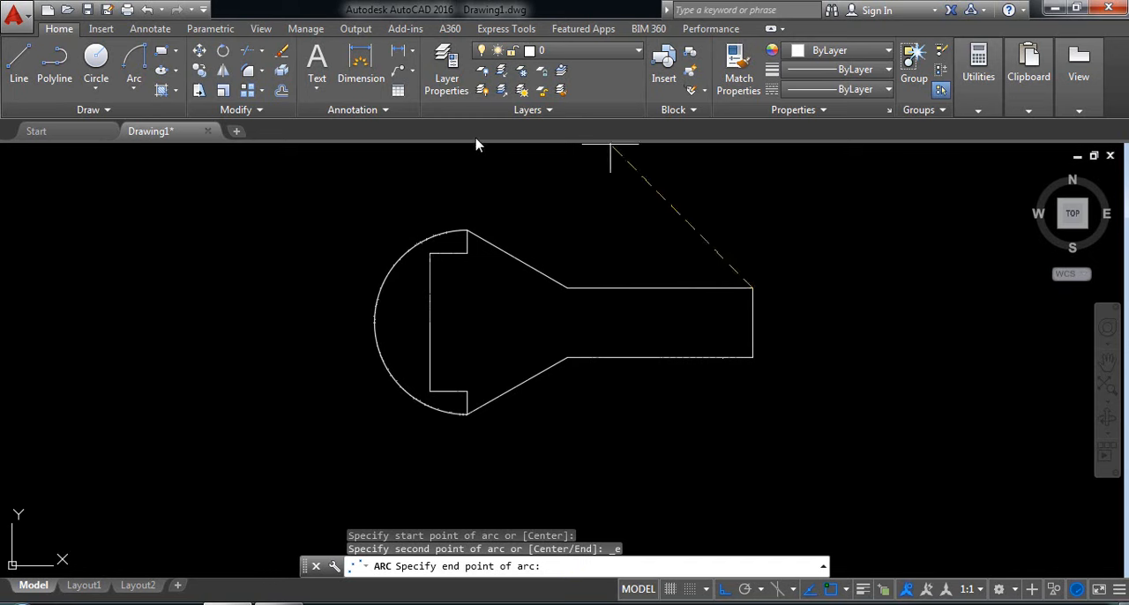
pyautogui.click(468, 231)
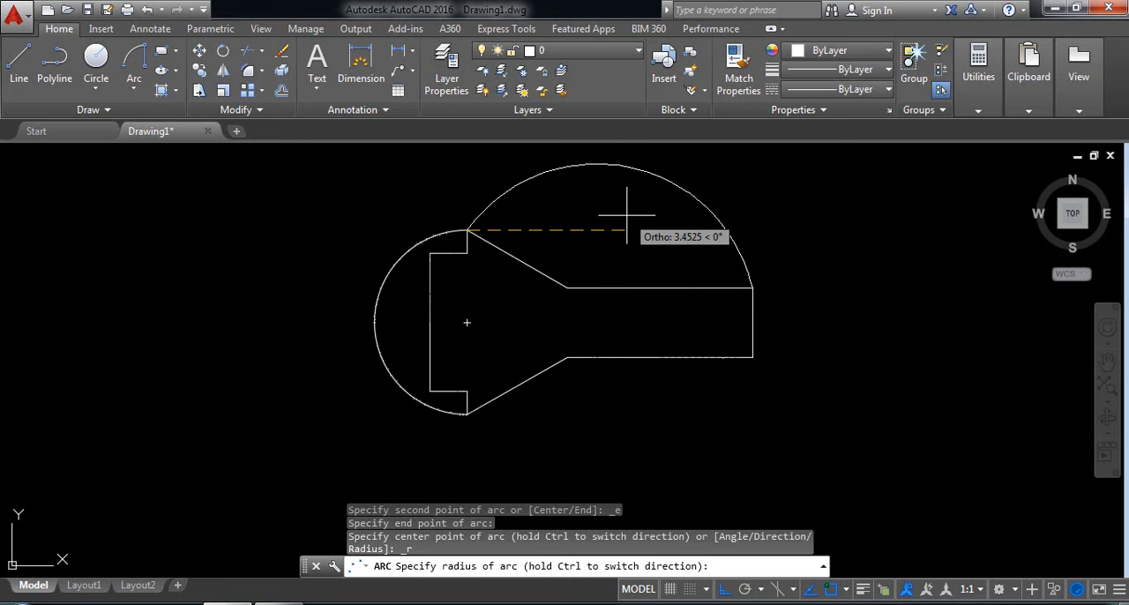
pyautogui.write('10')
pyautogui.press('Return')
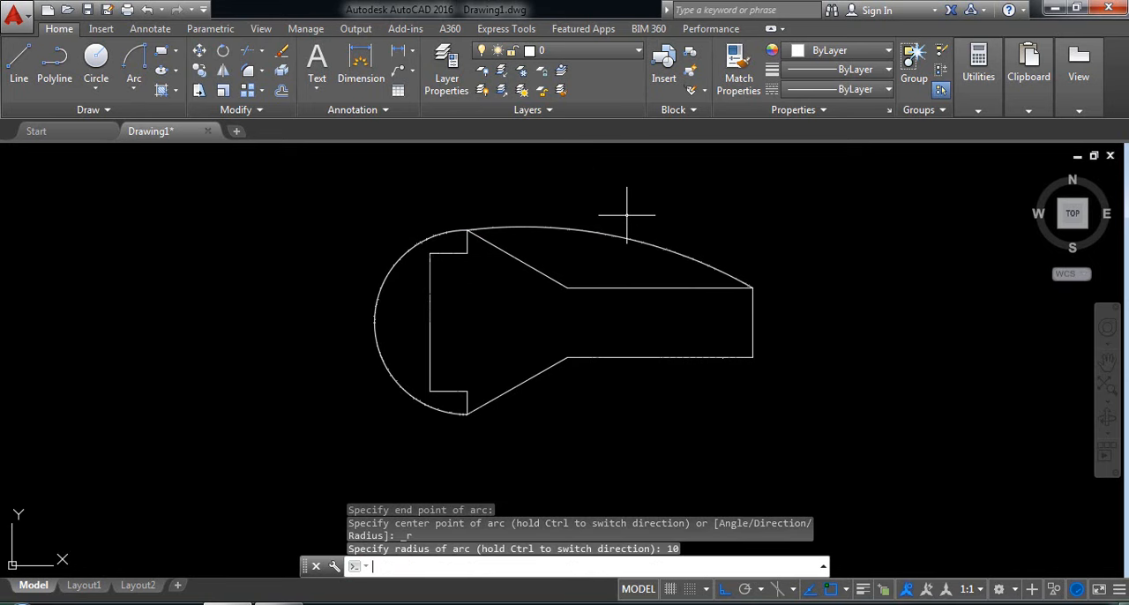
# Draw a start-end-radius arc of radius .75 from the lower to the upper end of the right vertical line.
pyautogui.click(133, 64)
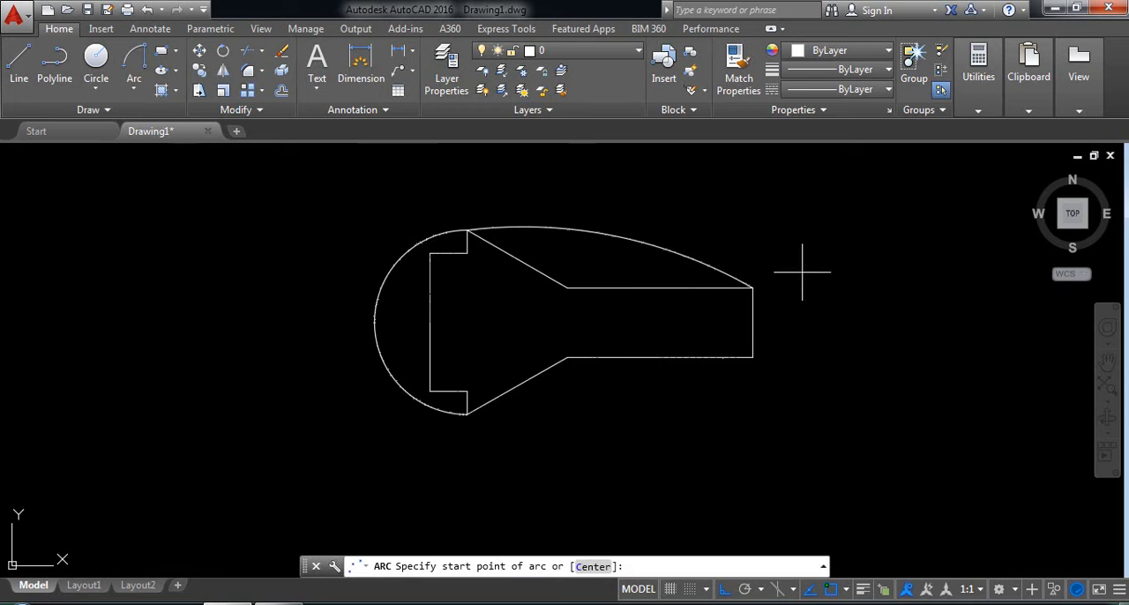
pyautogui.click(753, 357)
pyautogui.click(753, 288)
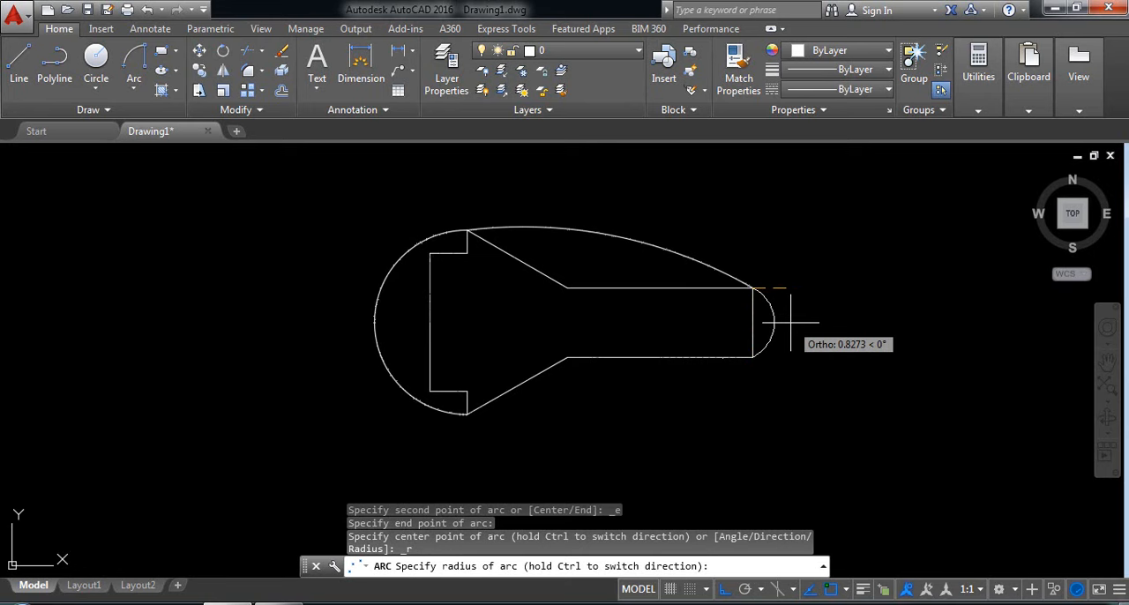
pyautogui.write('.75')
pyautogui.press('Return')
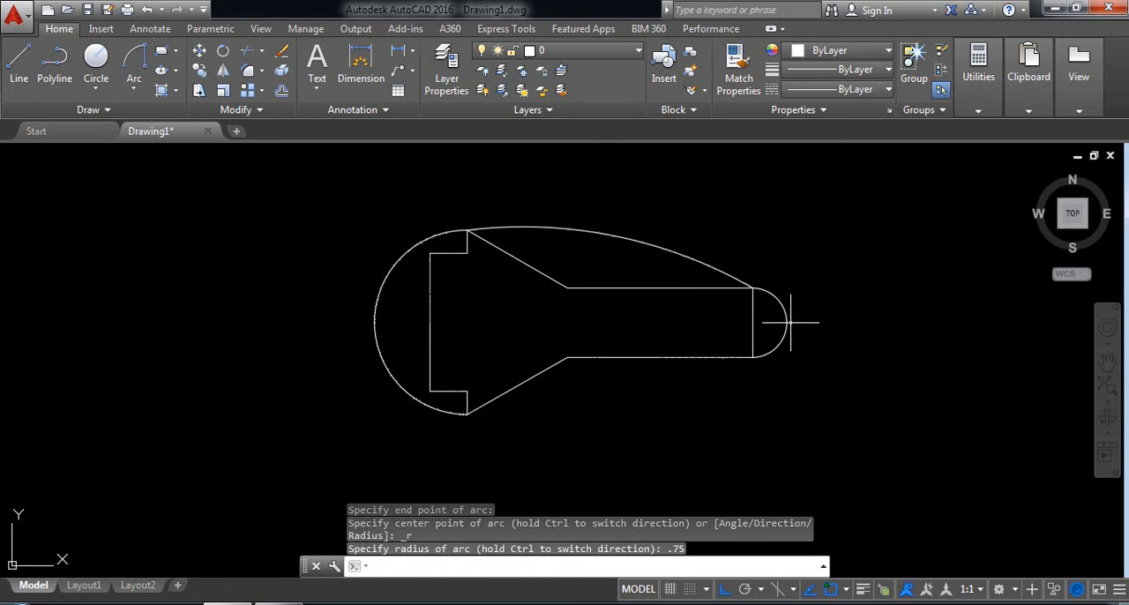
# Mirror the upper radius-10 arc about the horizontal axis through the left vertical line's midpoint, keeping the original.
pyautogui.click(628, 260)
pyautogui.click(564, 196)
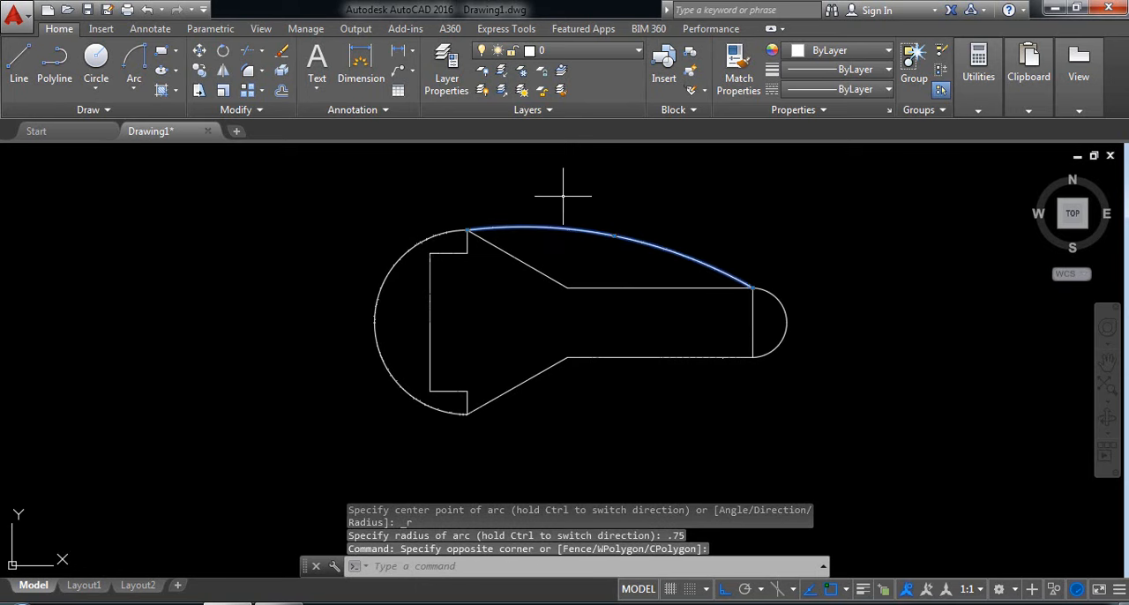
pyautogui.click(224, 71)
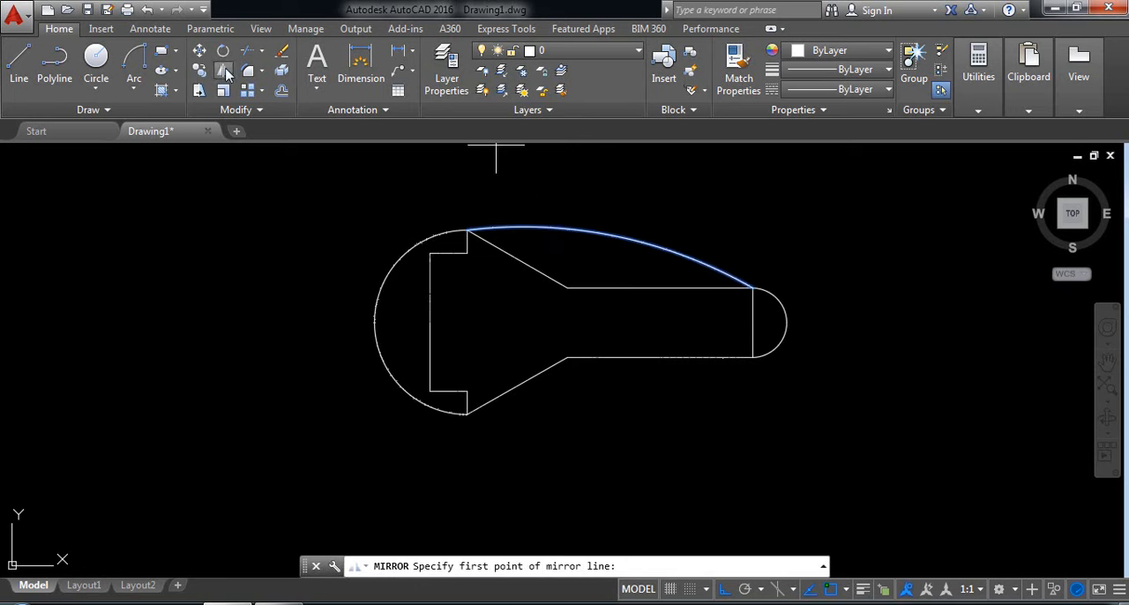
pyautogui.click(429, 323)
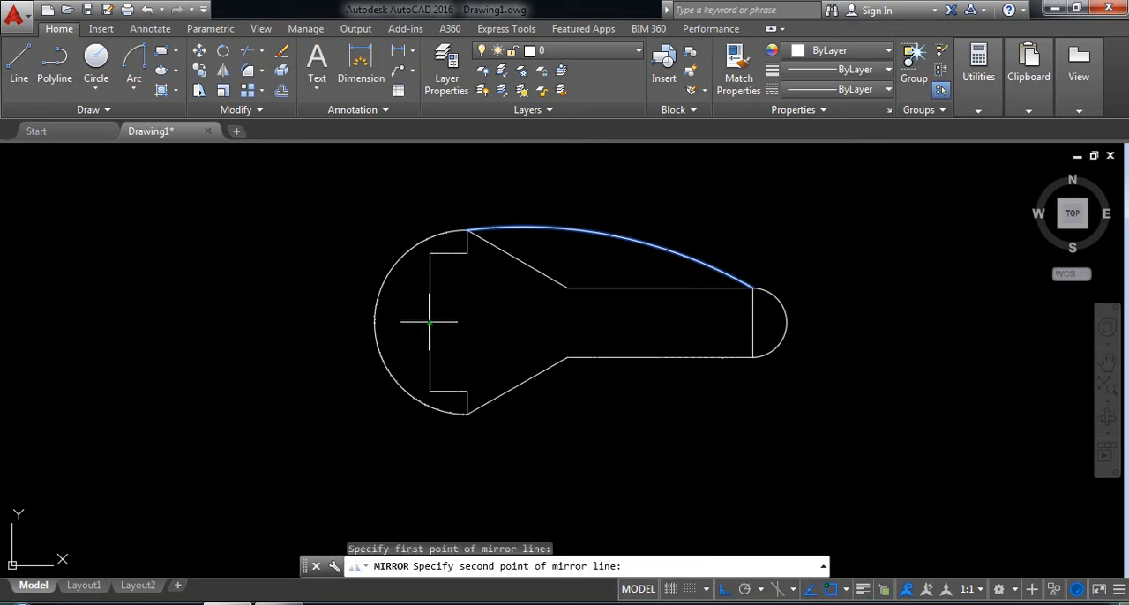
pyautogui.click(671, 322)
pyautogui.press('Return')
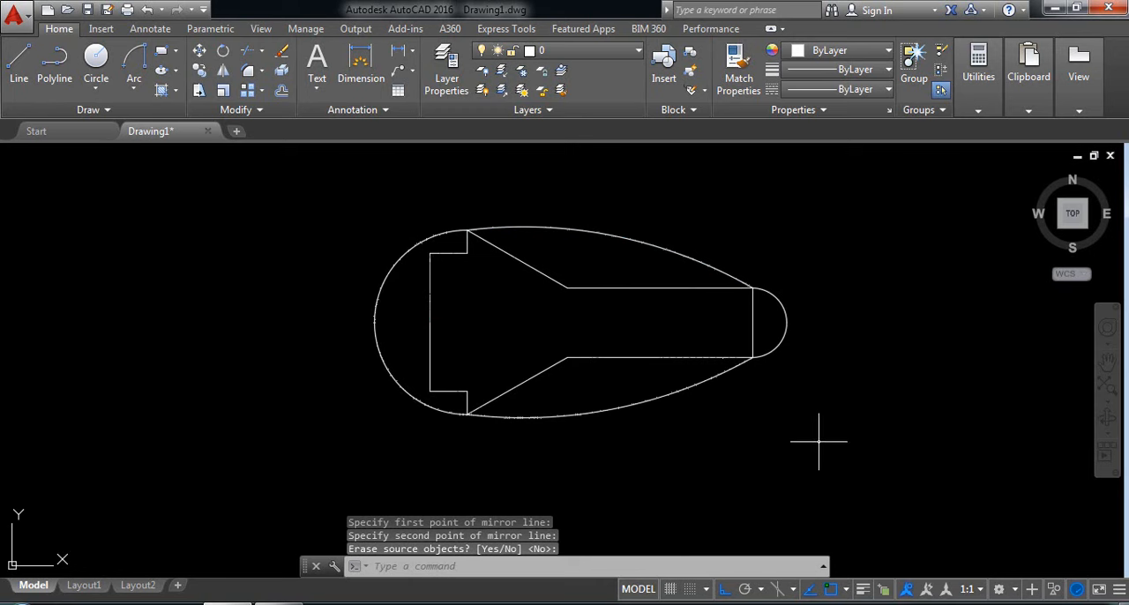
# Add a linear dimension to the left vertical line, placing it outside the large left arc.
pyautogui.click(397, 59)
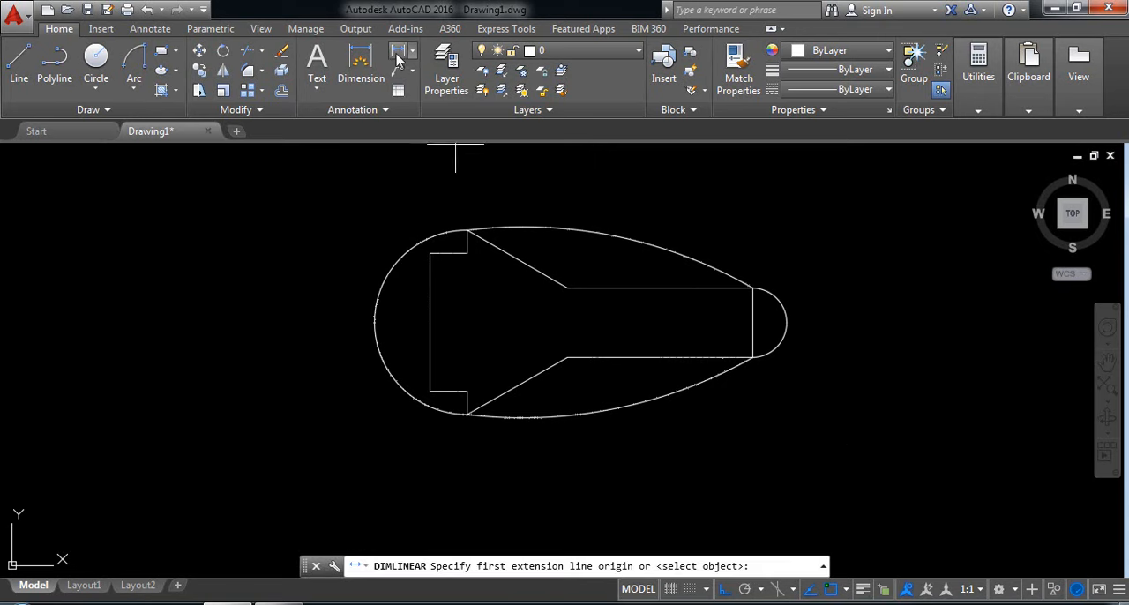
pyautogui.click(429, 253)
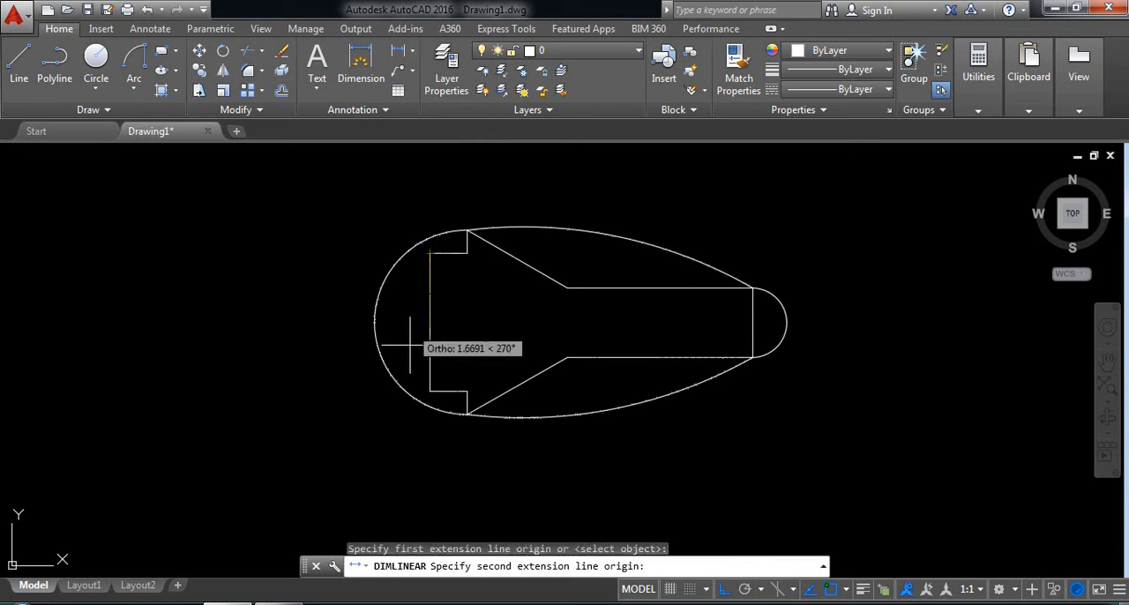
pyautogui.click(430, 392)
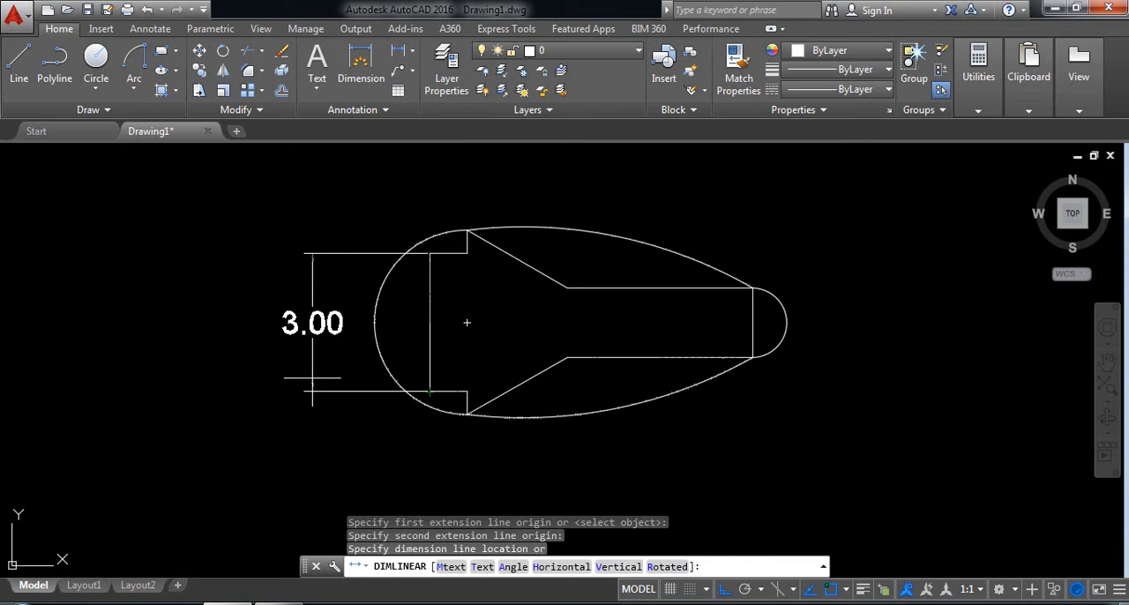
pyautogui.click(313, 391)
pyautogui.rightClick(362, 418)
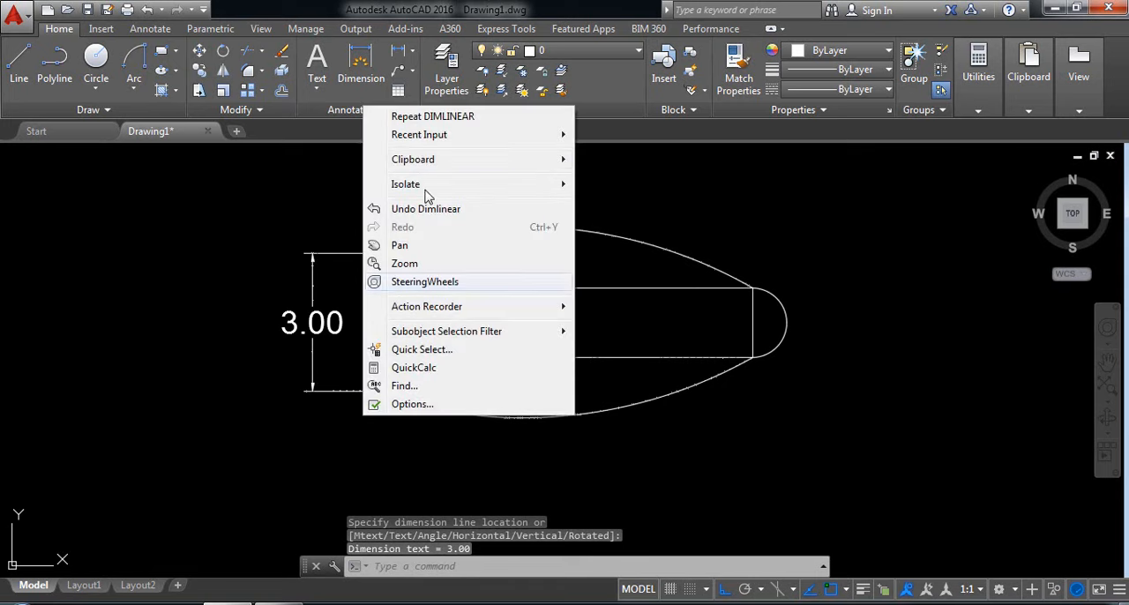
pyautogui.click(367, 117)
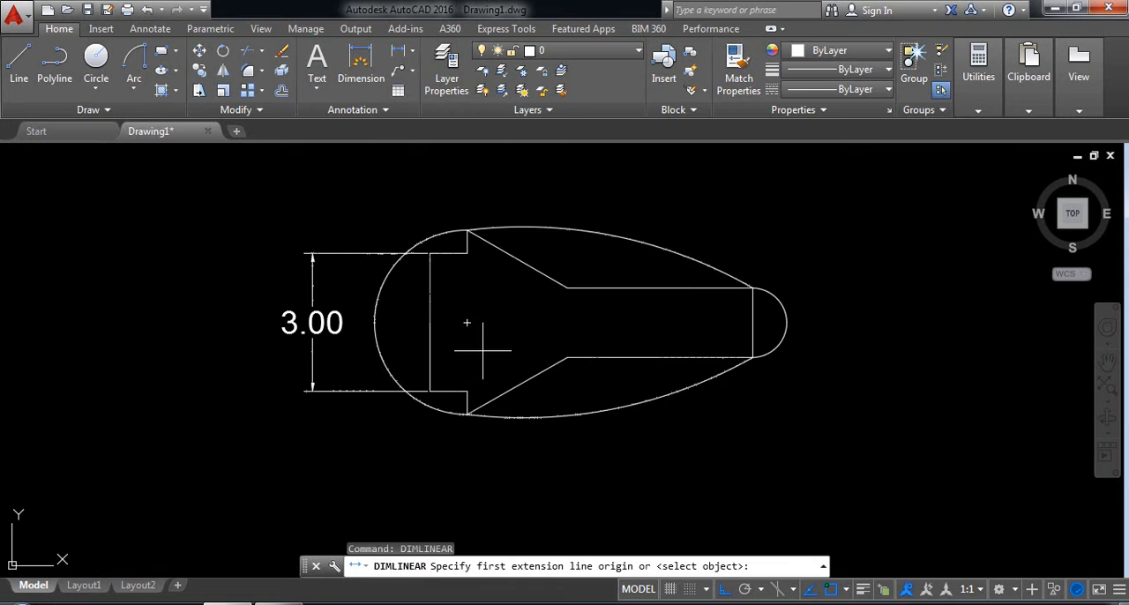
pyautogui.click(468, 229)
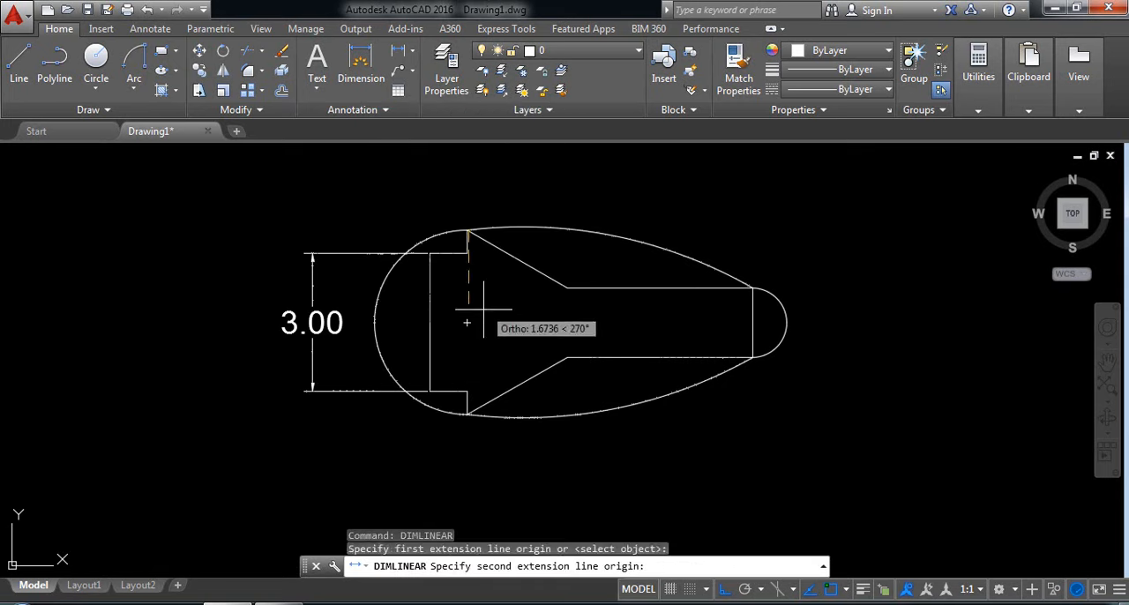
pyautogui.press('Escape')
# Add a vertical linear dimension between the outer ends of the two short vertical lines, placing it outside the left line's dimension.
pyautogui.press('Return')
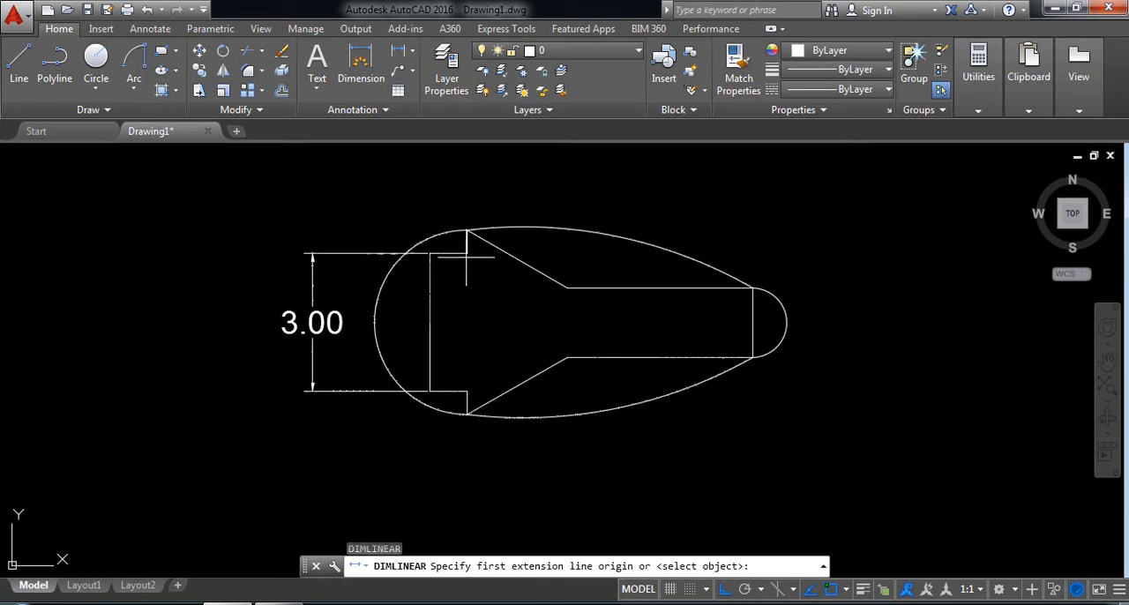
pyautogui.click(469, 229)
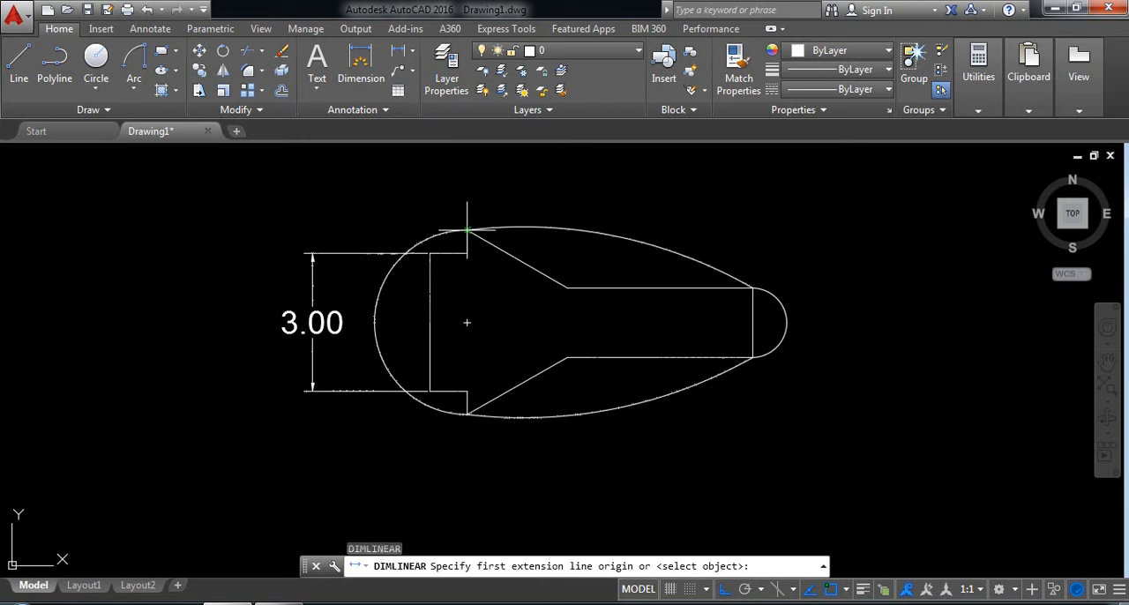
pyautogui.click(468, 413)
pyautogui.click(220, 375)
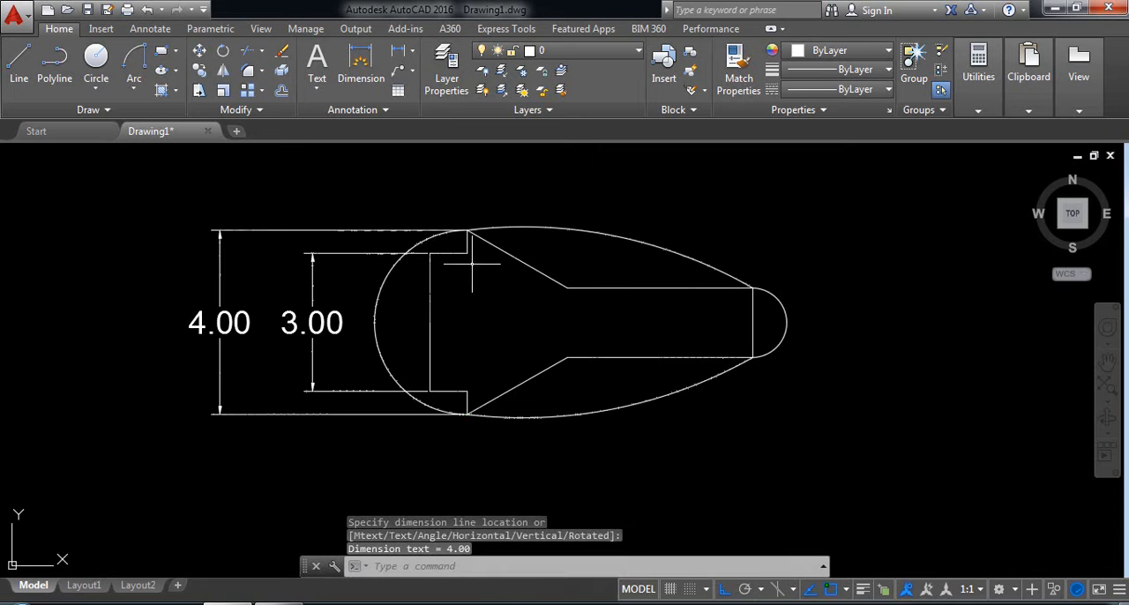
# Add a horizontal linear dimension to the short upper step line, placing it above the profile.
pyautogui.press('Return')
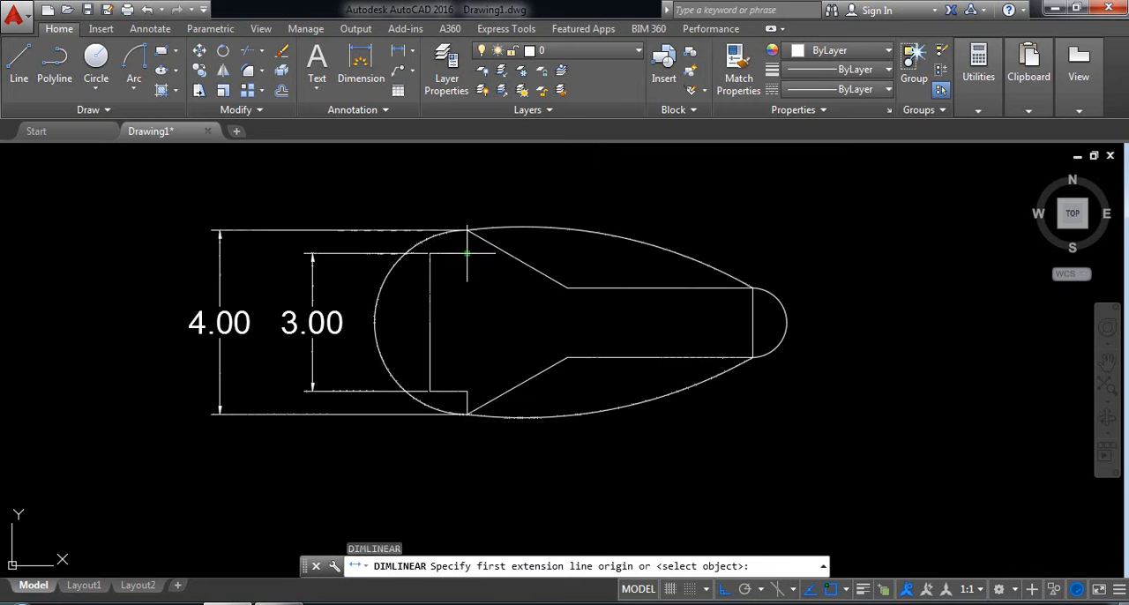
pyautogui.click(468, 254)
pyautogui.click(429, 254)
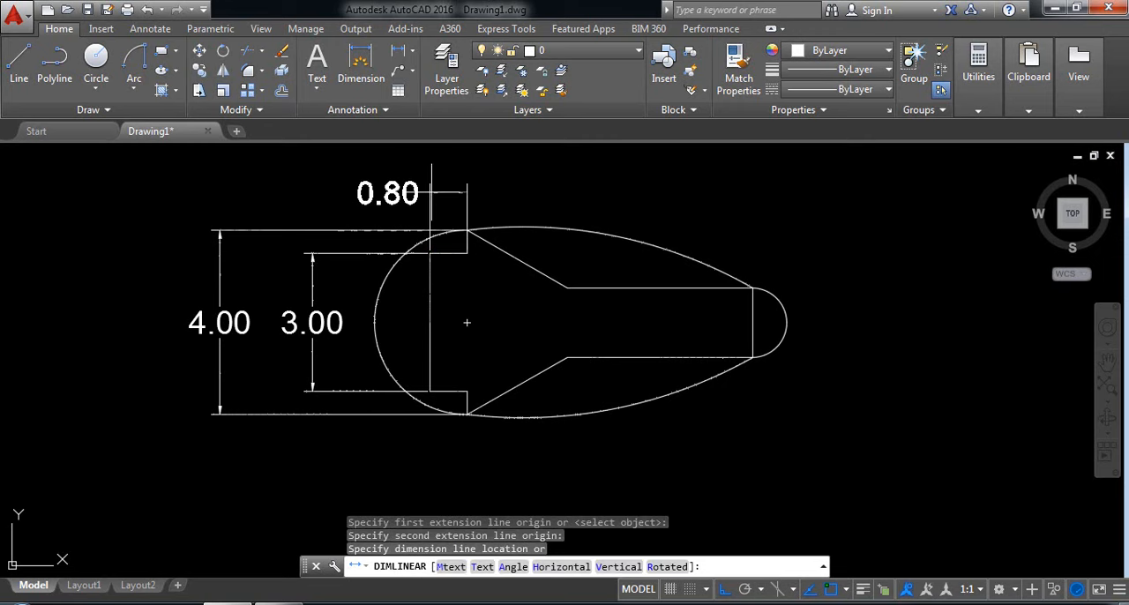
pyautogui.click(432, 190)
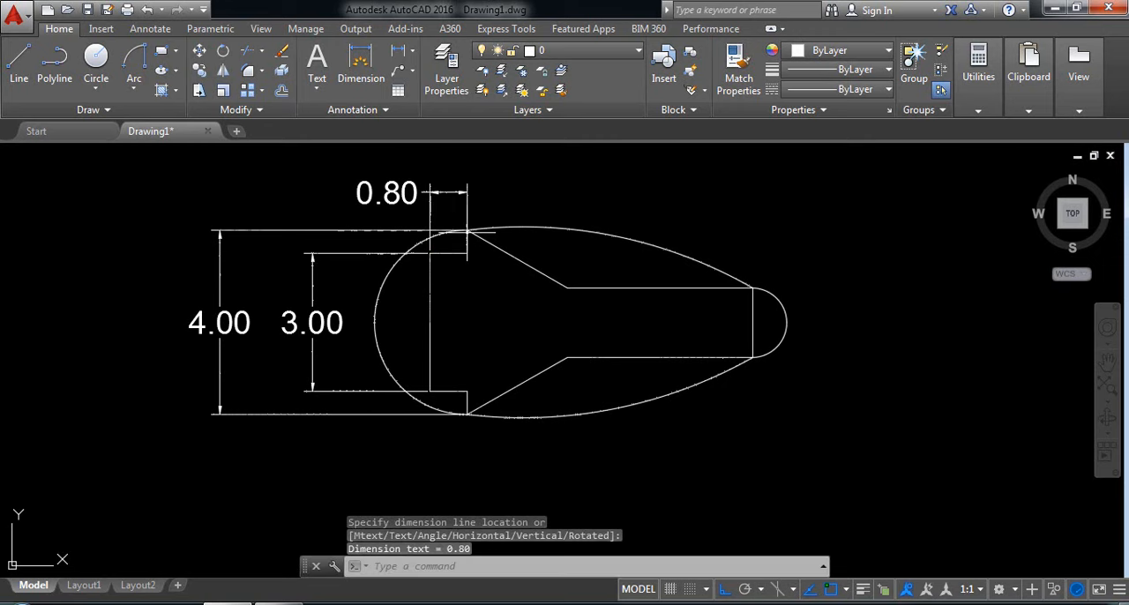
# Add a horizontal linear dimension to the long upper horizontal line, placing it above the upper arc.
pyautogui.press('Return')
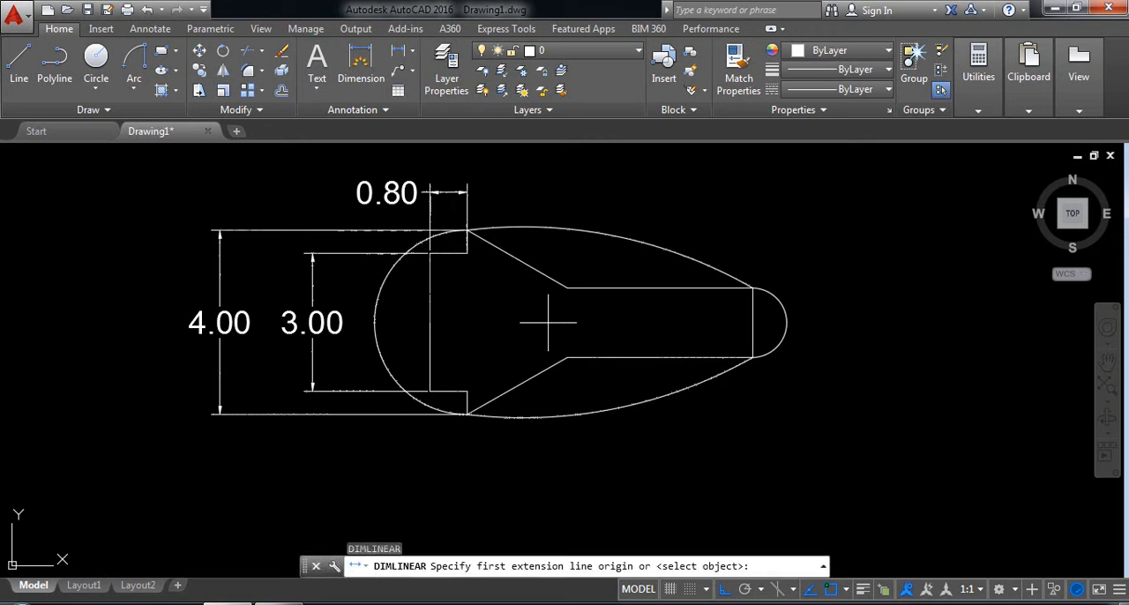
pyautogui.click(568, 288)
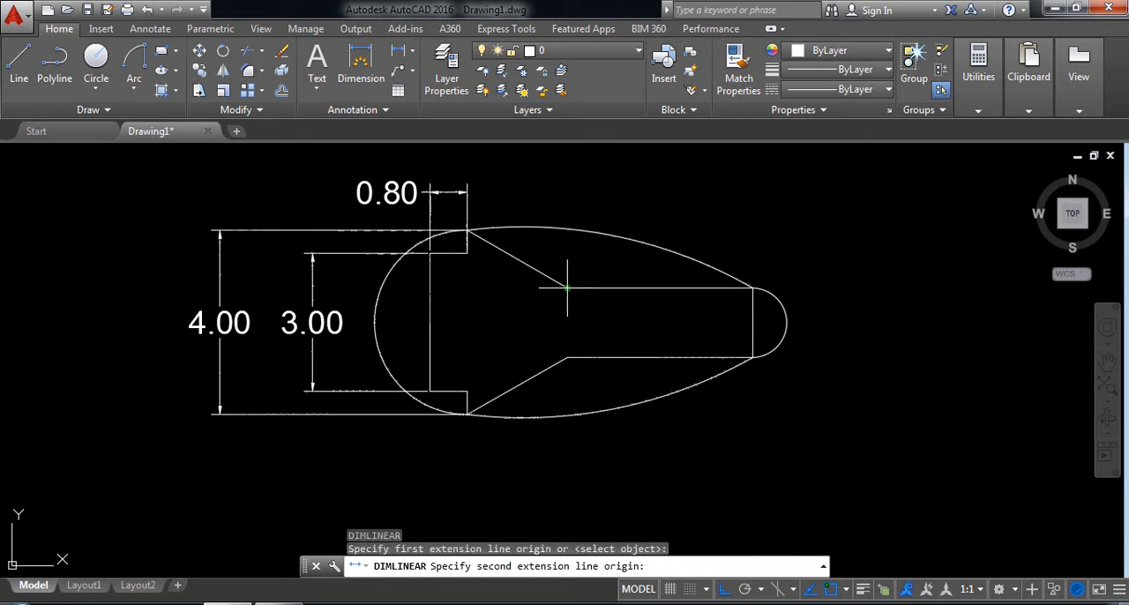
pyautogui.click(753, 288)
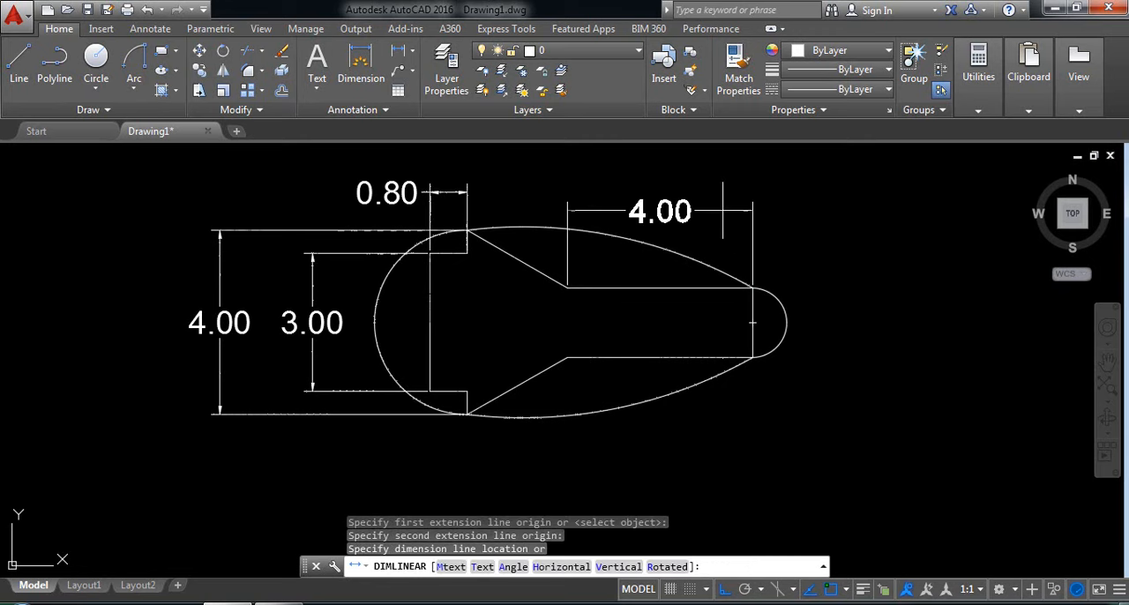
pyautogui.click(736, 211)
# Add a vertical linear dimension to the profile's right vertical line, placing it outside the small right arc.
pyautogui.press('Return')
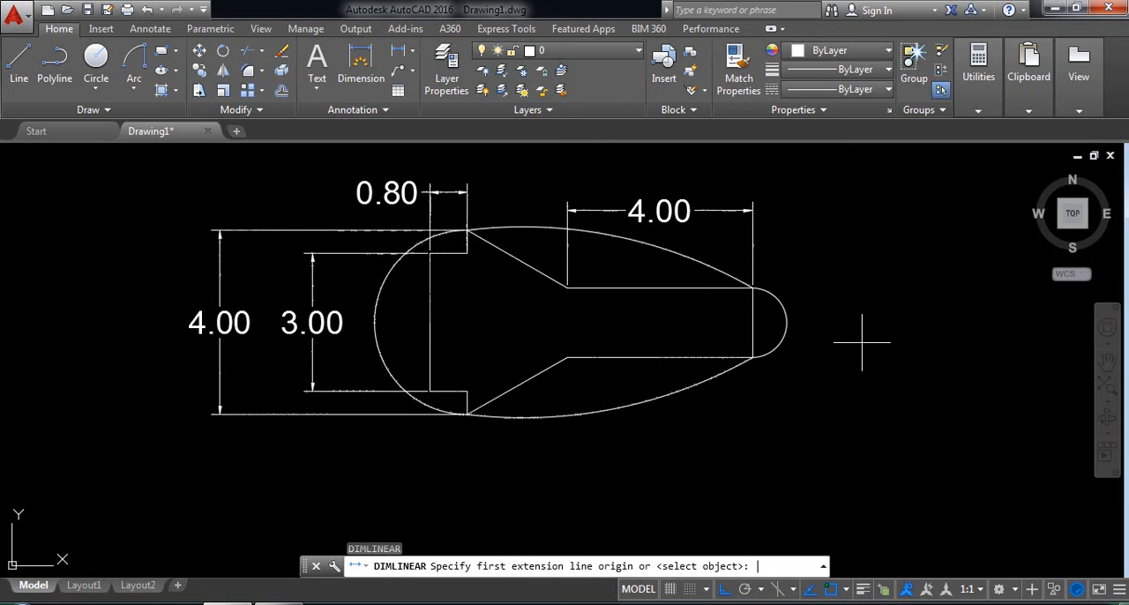
pyautogui.click(753, 288)
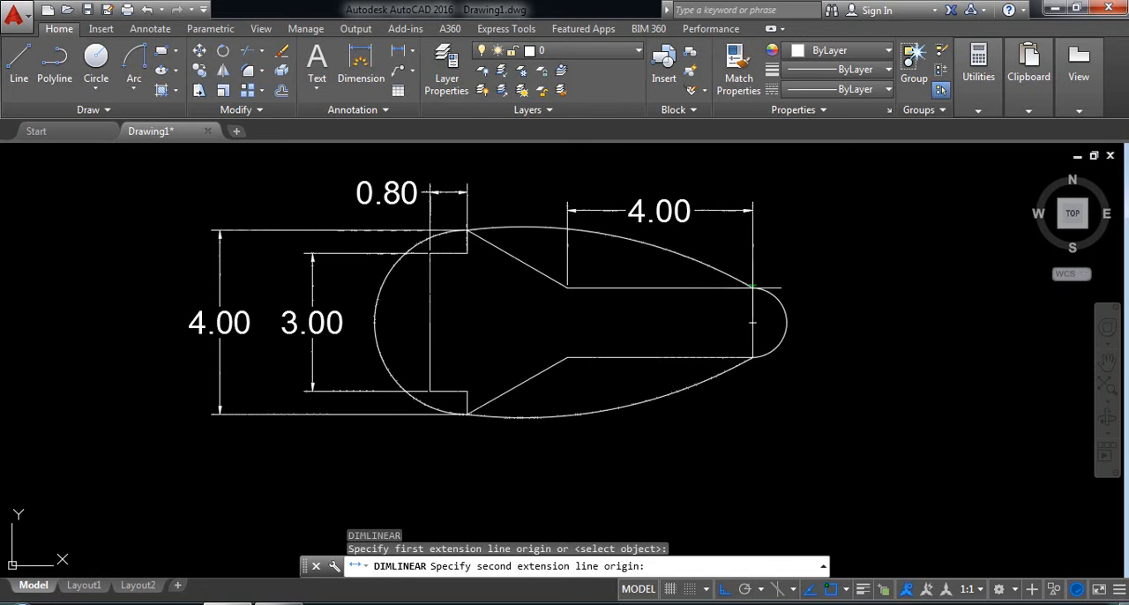
pyautogui.click(753, 357)
pyautogui.click(864, 353)
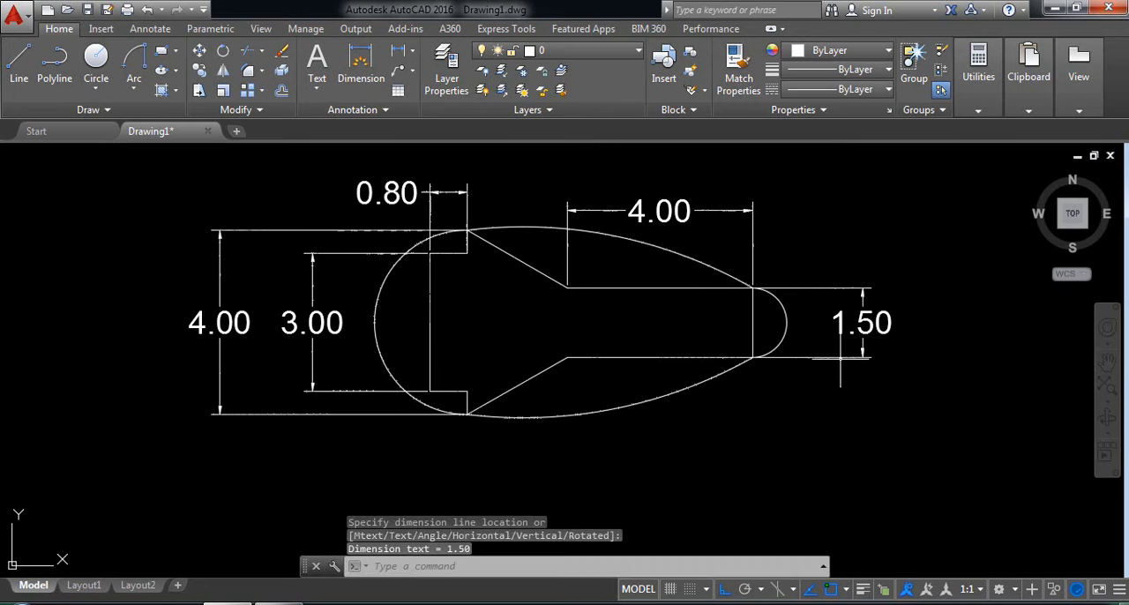
# Add an aligned dimension to the upper slanted line, placing it parallel to the line above the upper arc.
pyautogui.click(411, 51)
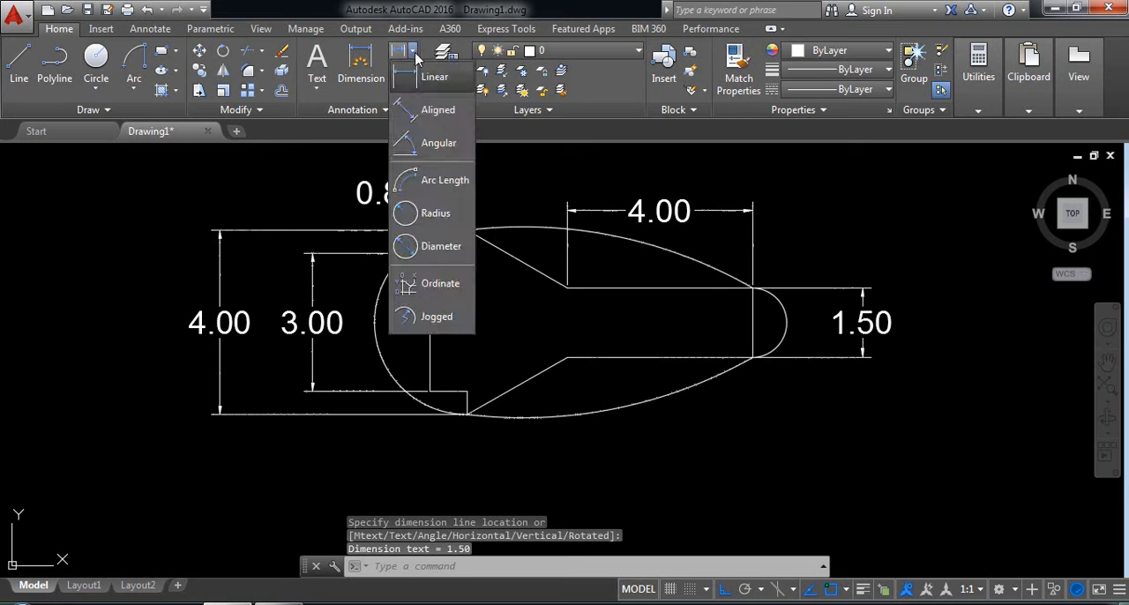
pyautogui.click(413, 113)
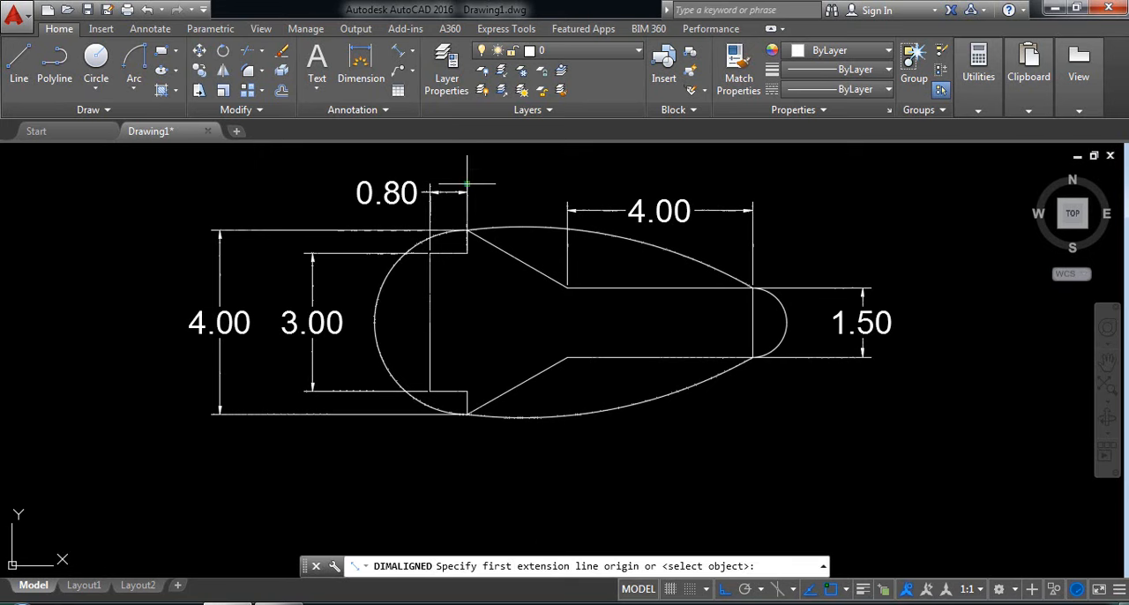
pyautogui.click(466, 230)
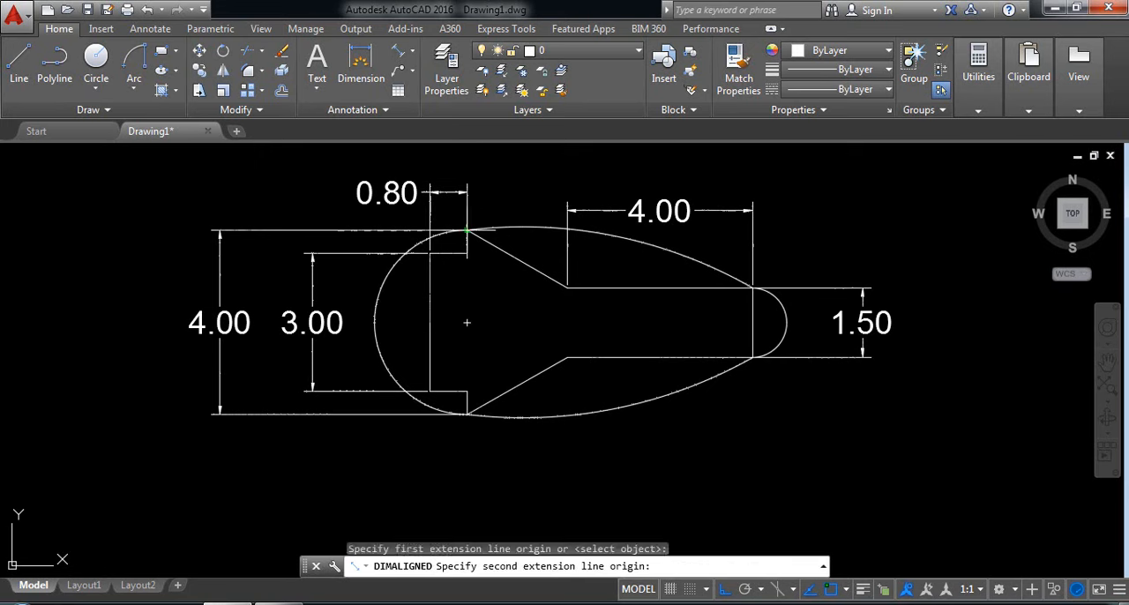
pyautogui.click(567, 287)
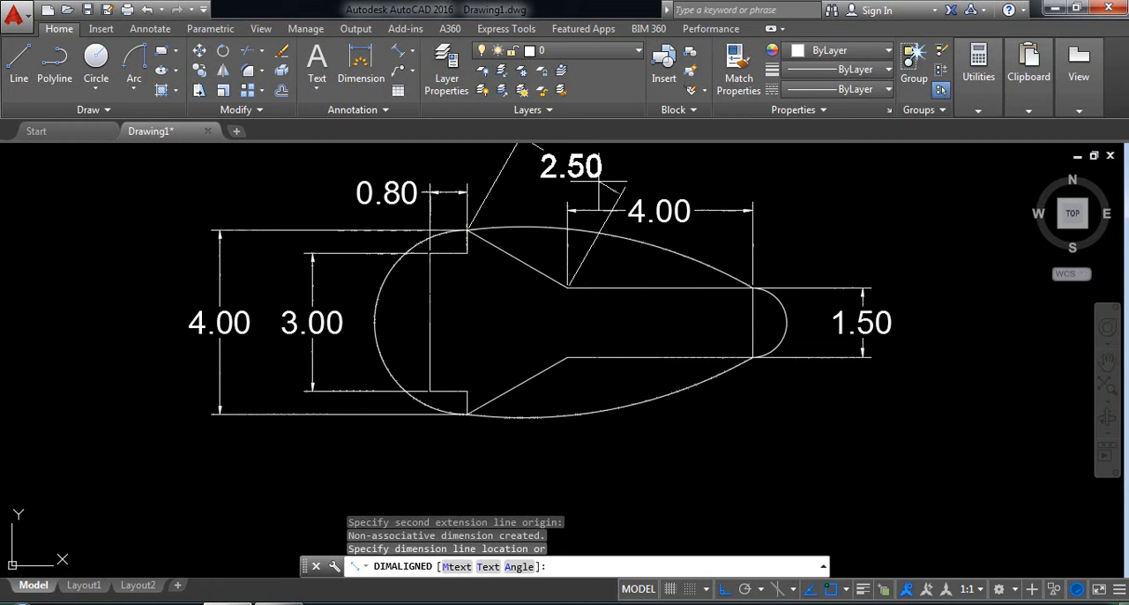
pyautogui.click(575, 170)
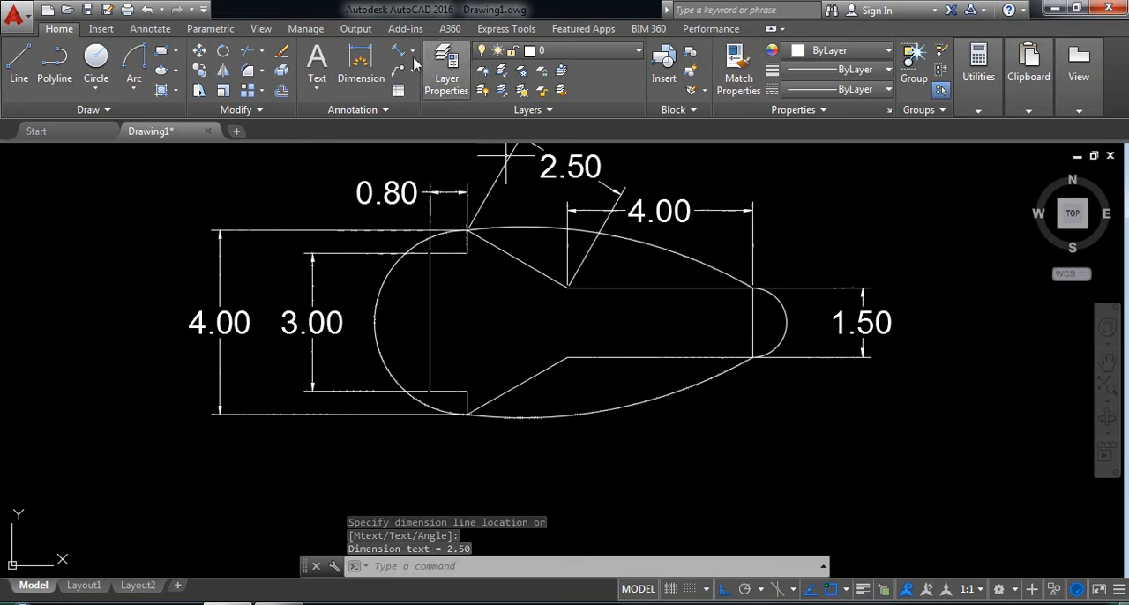
# Add a radius dimension to the large left arc, placing its text outside, below and left of the arc.
pyautogui.click(412, 50)
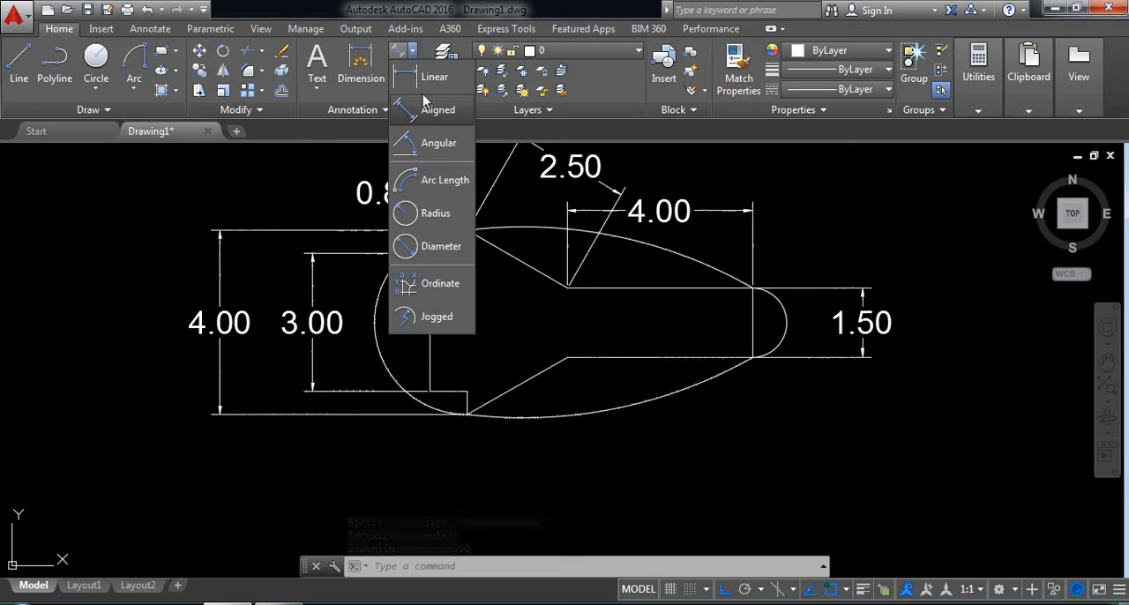
pyautogui.click(434, 214)
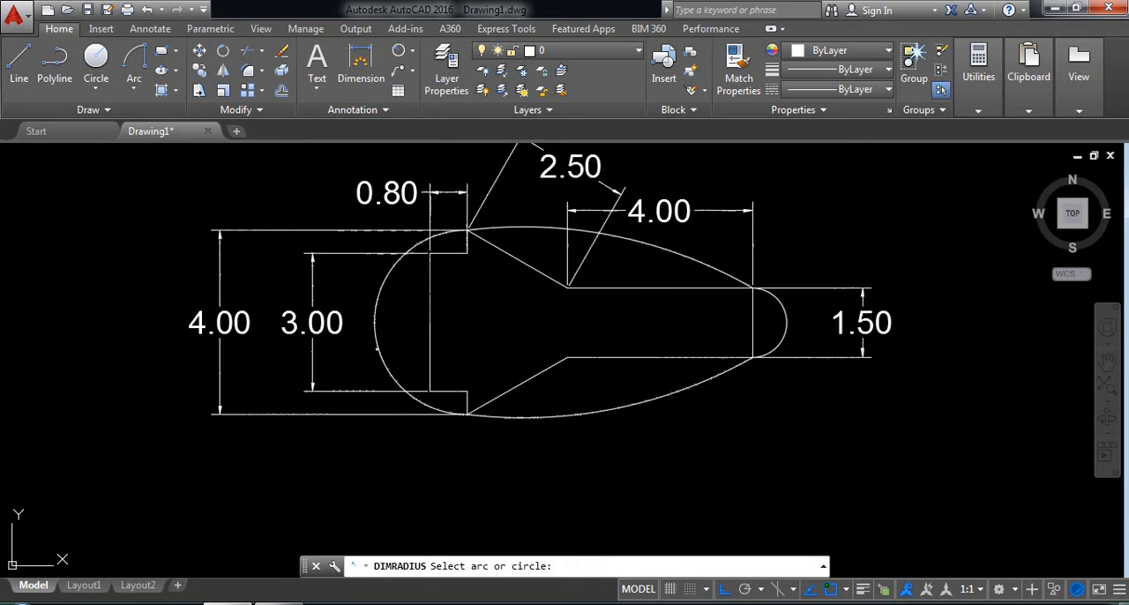
pyautogui.click(376, 343)
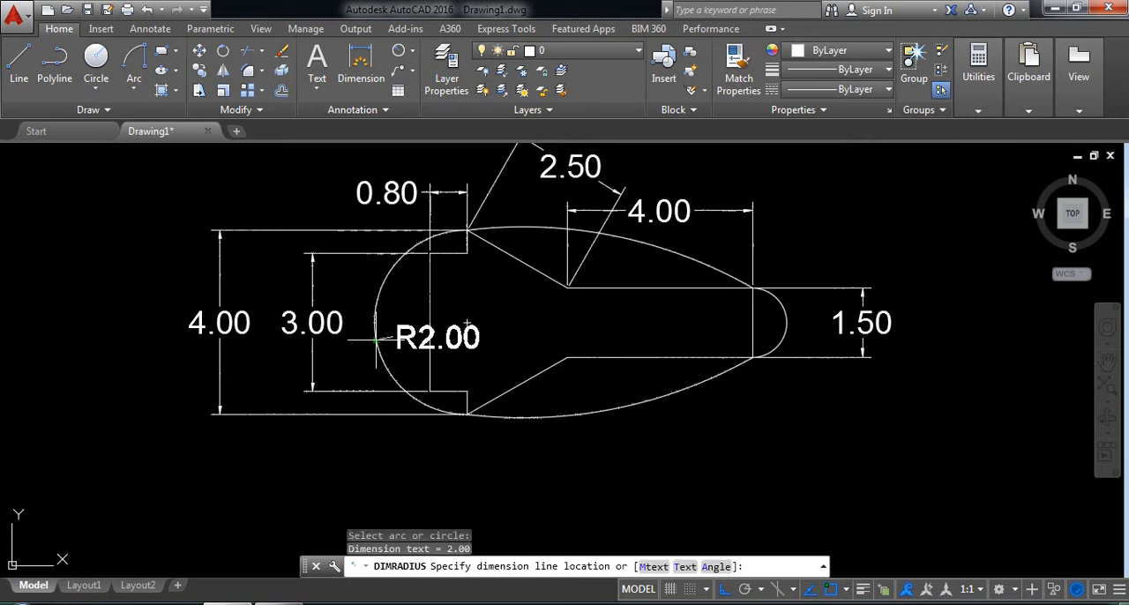
pyautogui.click(341, 475)
# Add radius dimensions to the lower long arc and the small right arc, placing the texts below and above the profile respectively.
pyautogui.press('Return')
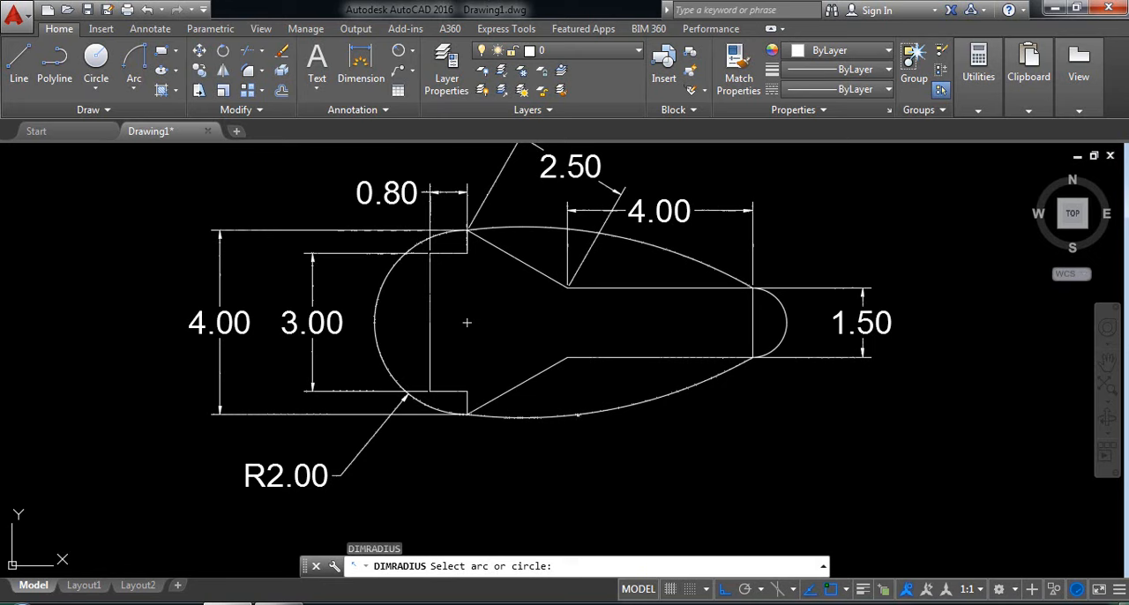
pyautogui.click(618, 393)
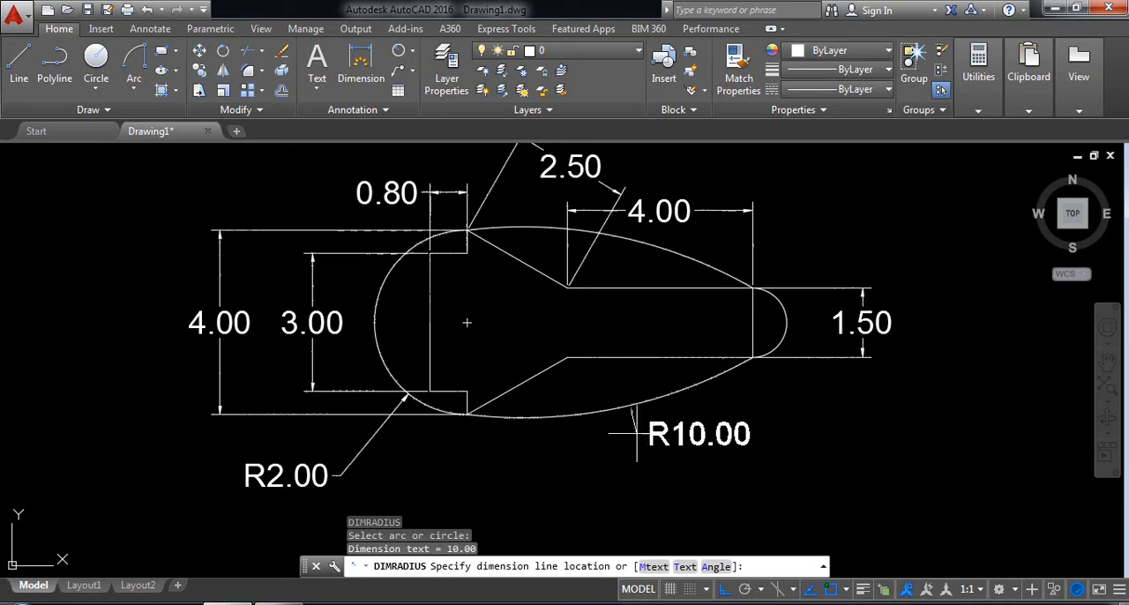
pyautogui.click(751, 483)
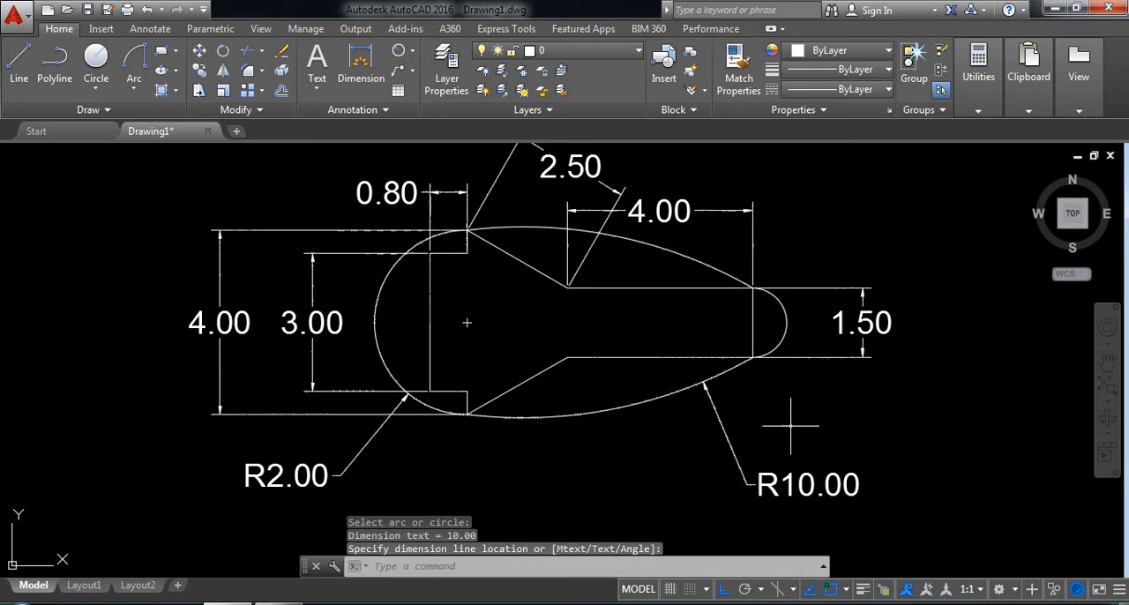
pyautogui.press('Return')
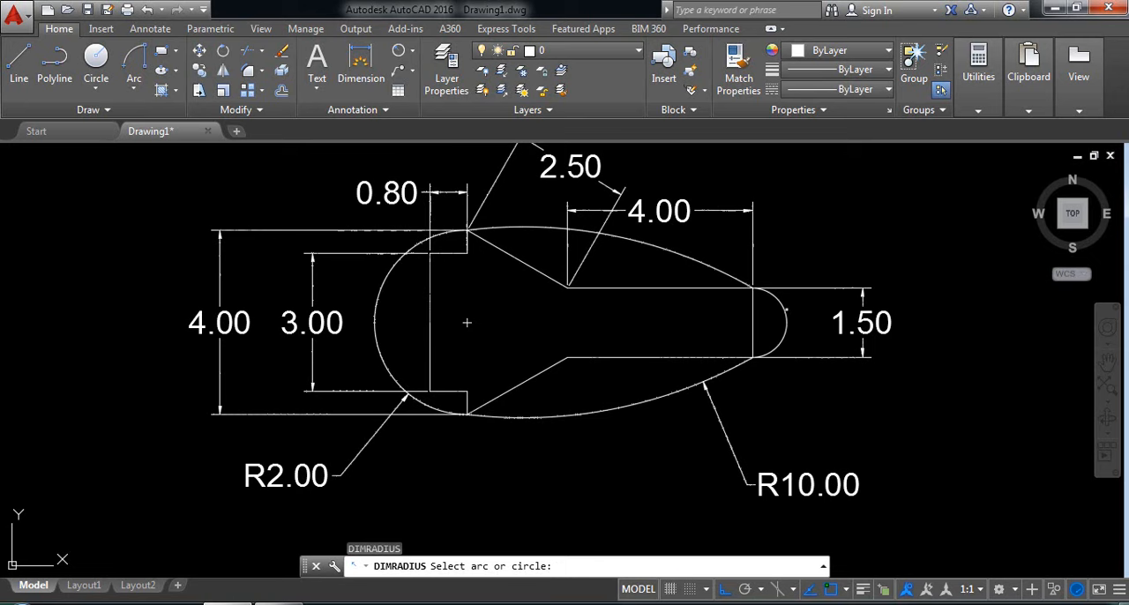
pyautogui.click(785, 309)
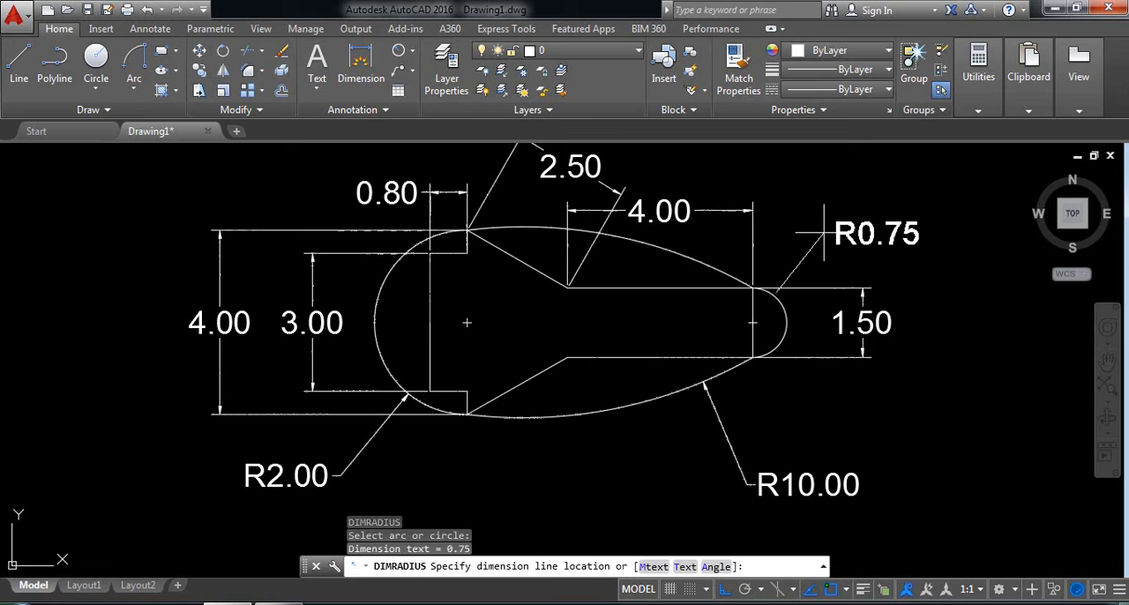
pyautogui.click(825, 233)
# Add an angular dimension between the lower short vertical line and the lower slanted line, placing it inside the profile.
pyautogui.moveTo(801, 227); pyautogui.dragTo(804, 256, button='middle')
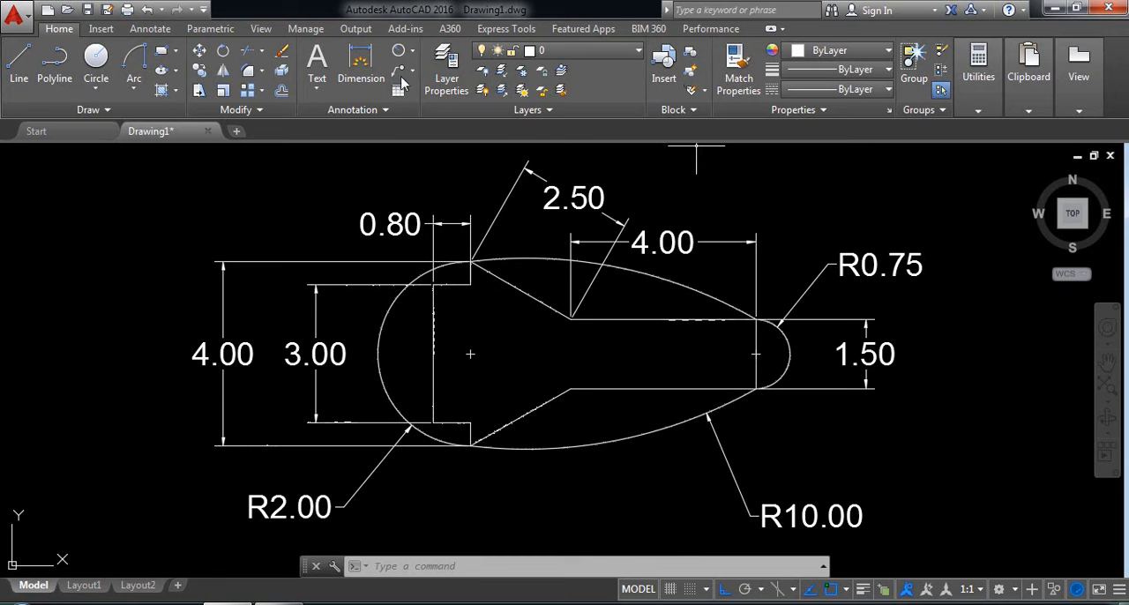
pyautogui.click(412, 53)
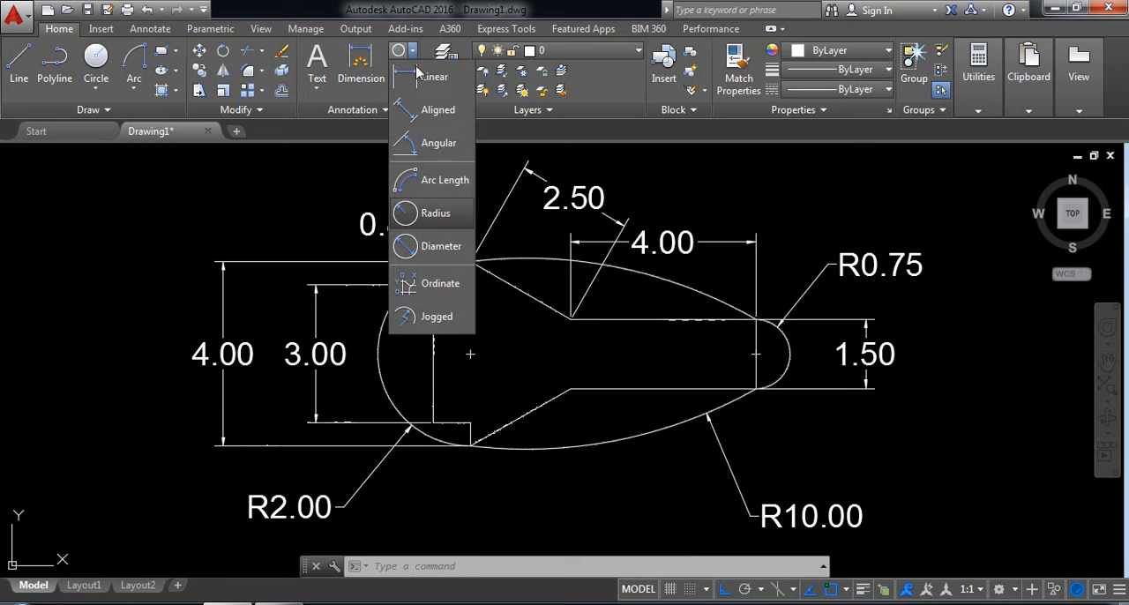
pyautogui.click(431, 146)
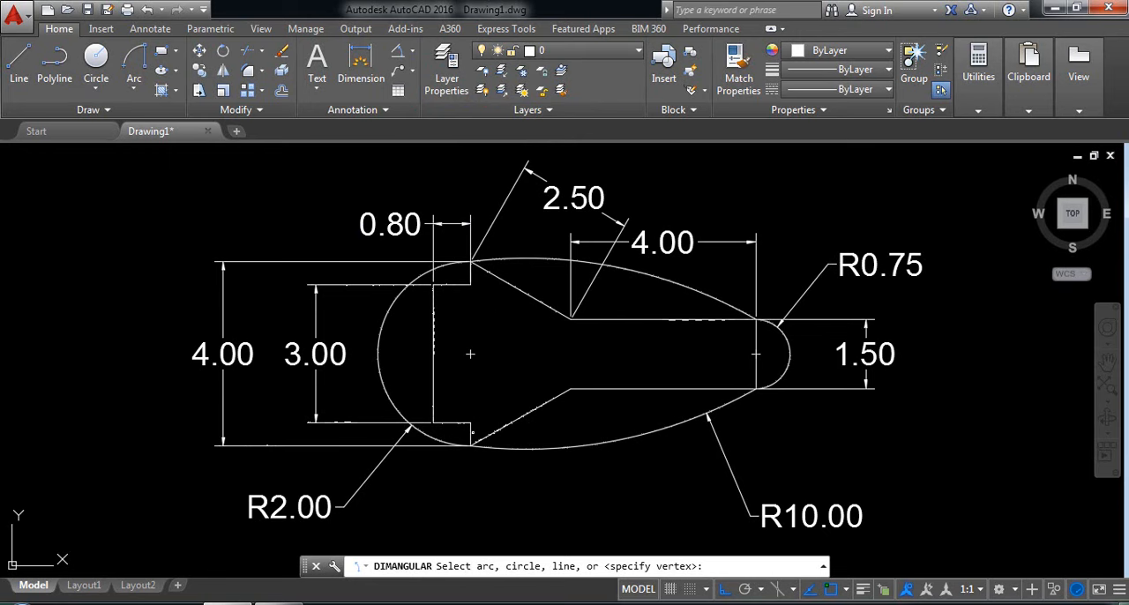
pyautogui.click(470, 434)
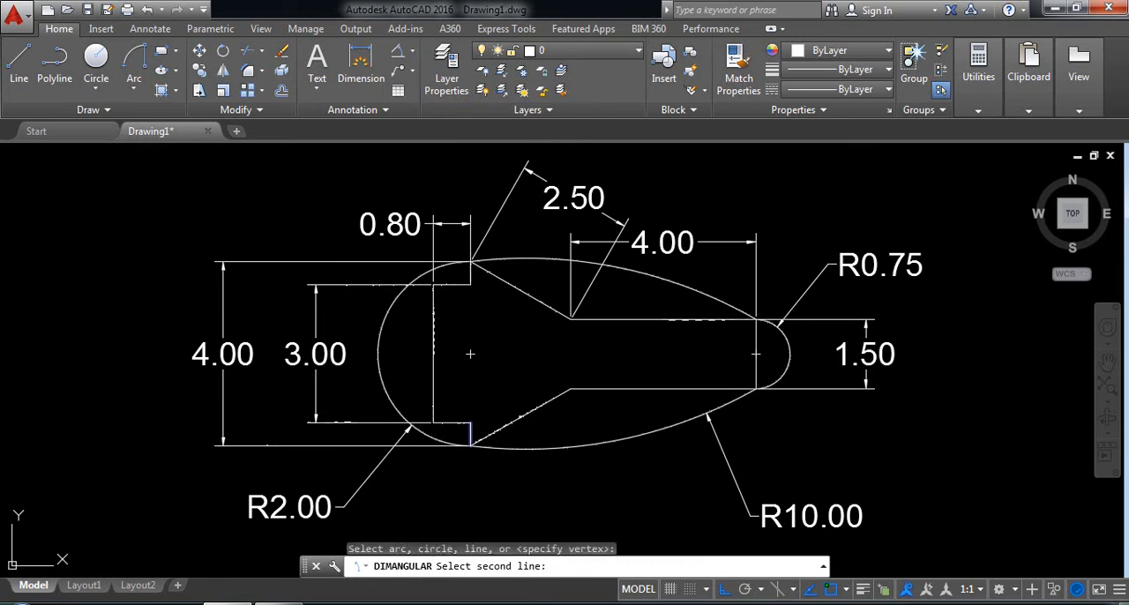
pyautogui.click(520, 417)
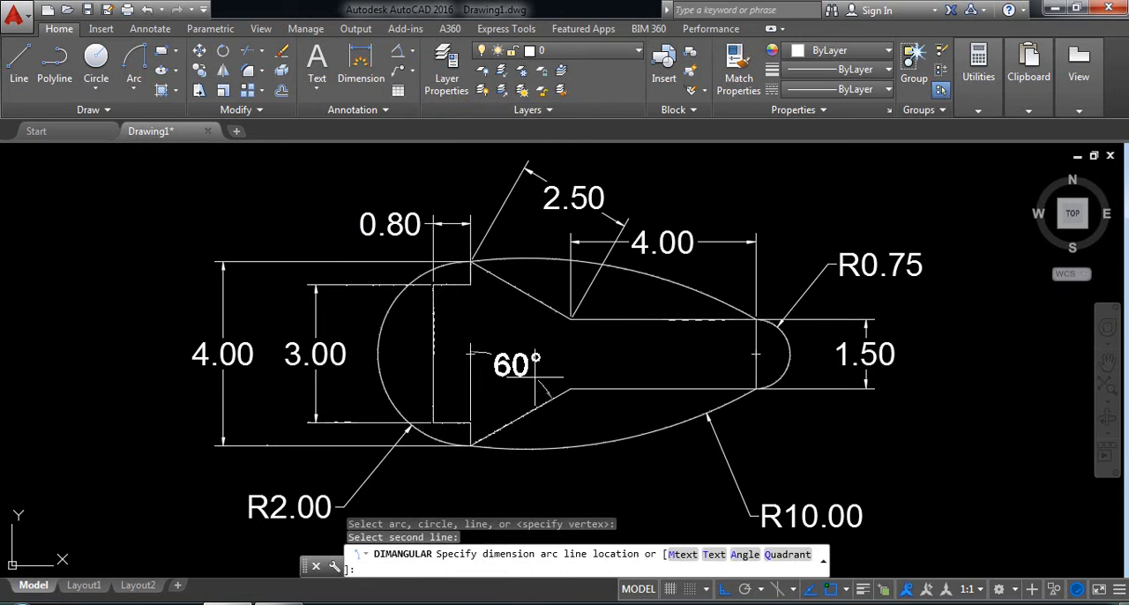
pyautogui.click(540, 371)
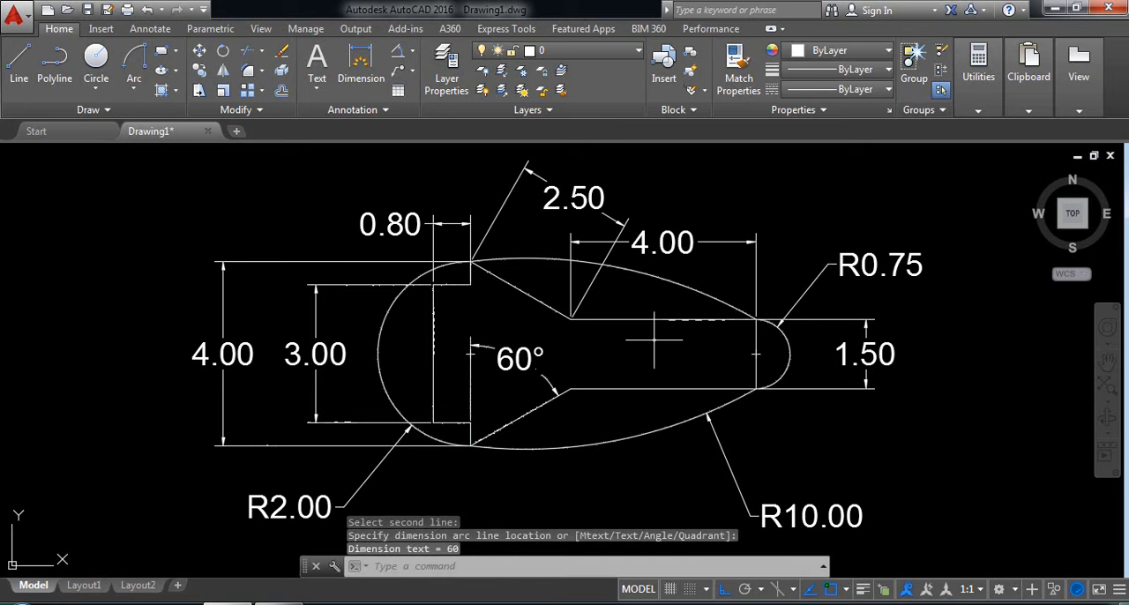
pyautogui.moveTo(653, 340); pyautogui.dragTo(659, 347, button='middle')
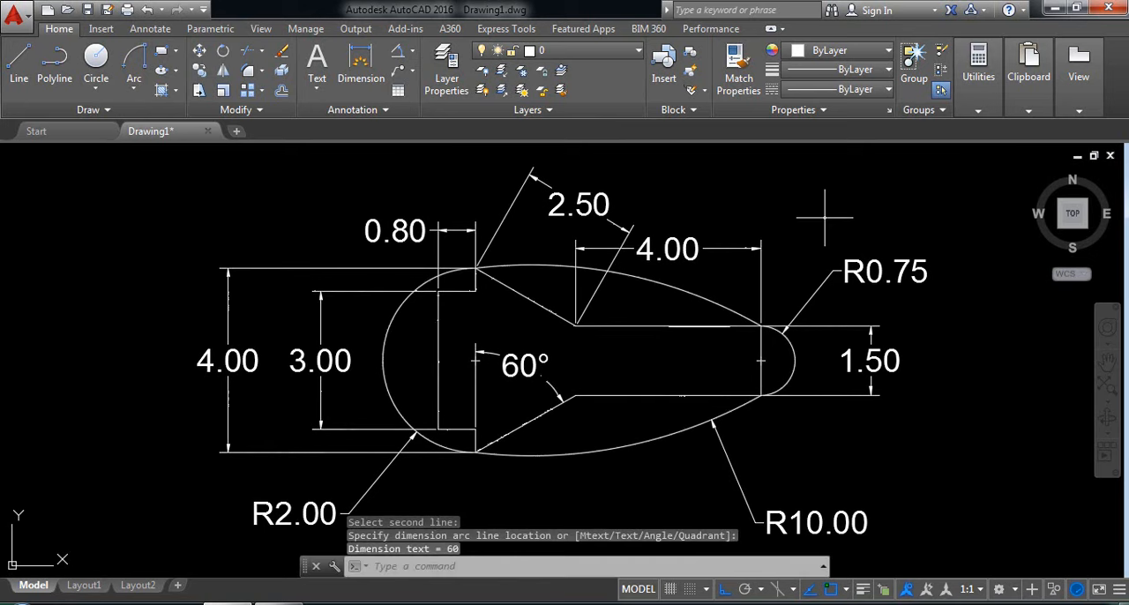